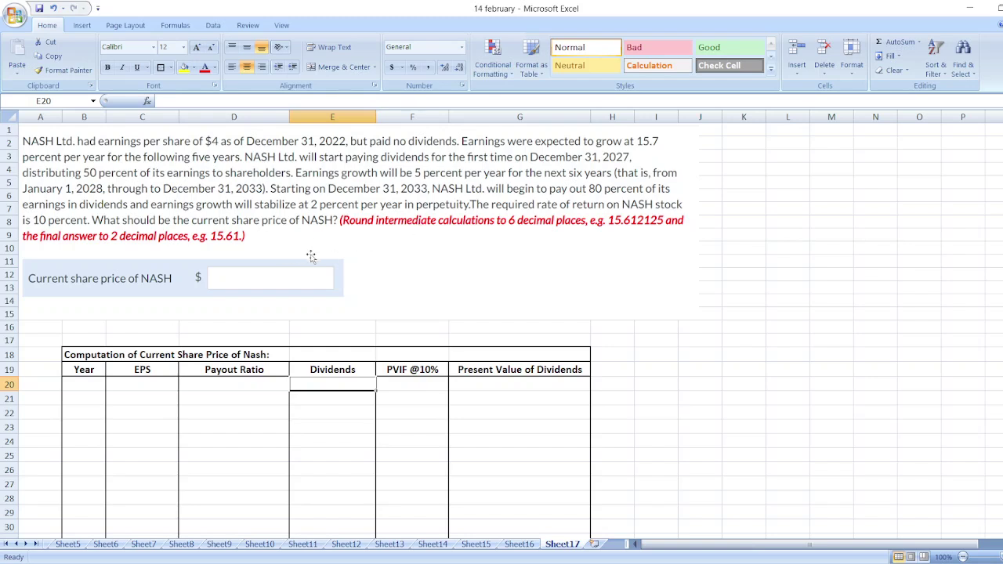
Enter years 0 through 5 in B20:B25 and $4 as the year 0 EPS in C20
{"action": "left_click", "coordinate": [82, 386]}
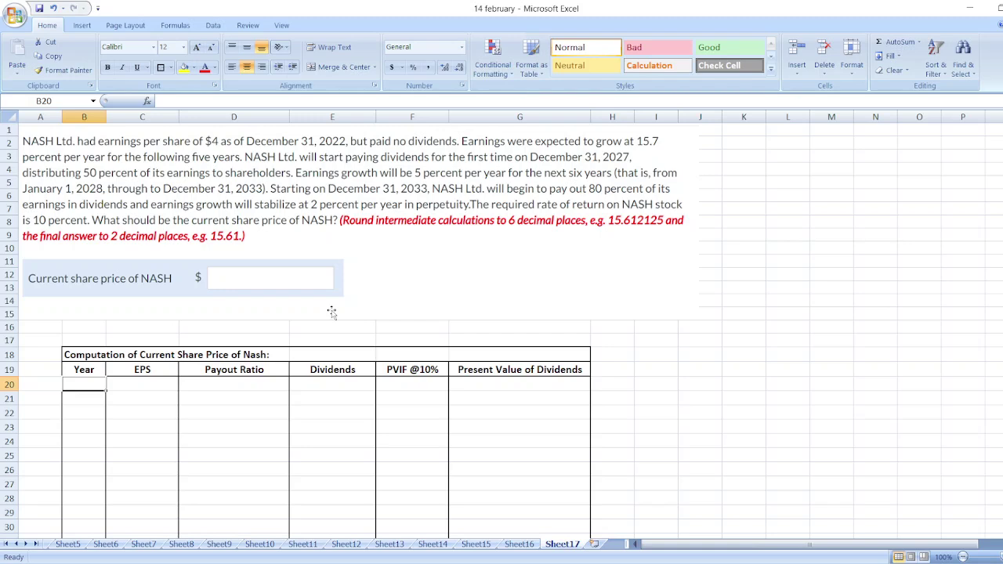
{"action": "type", "text": "0"}
{"action": "key", "text": "Return"}
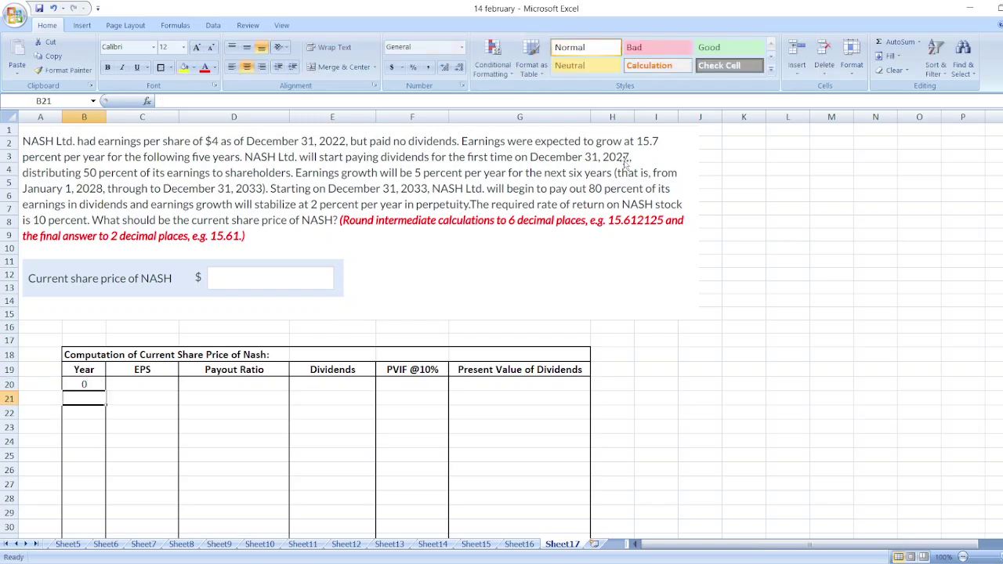
{"action": "left_click", "coordinate": [138, 390]}
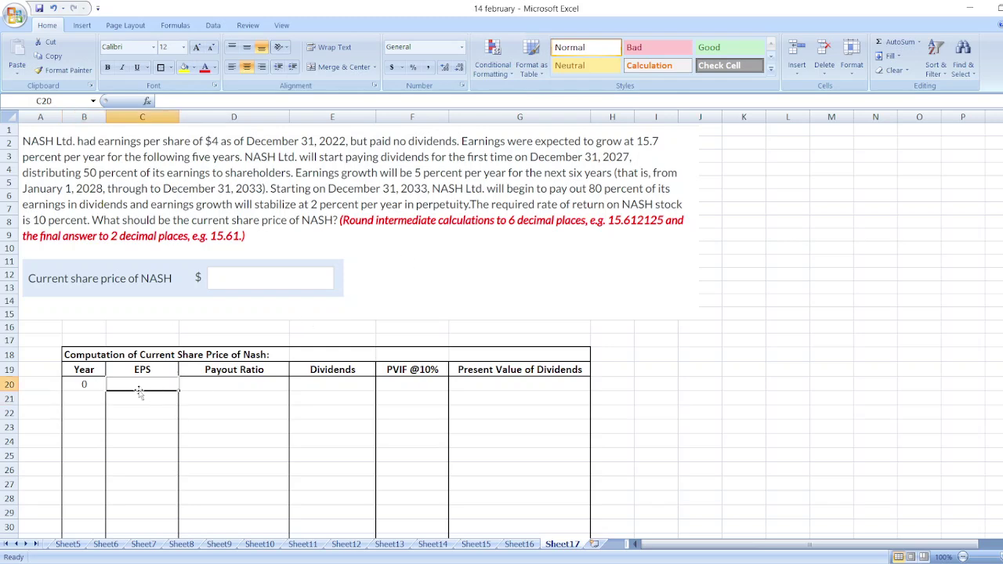
{"action": "type", "text": "$4"}
{"action": "key", "text": "Return"}
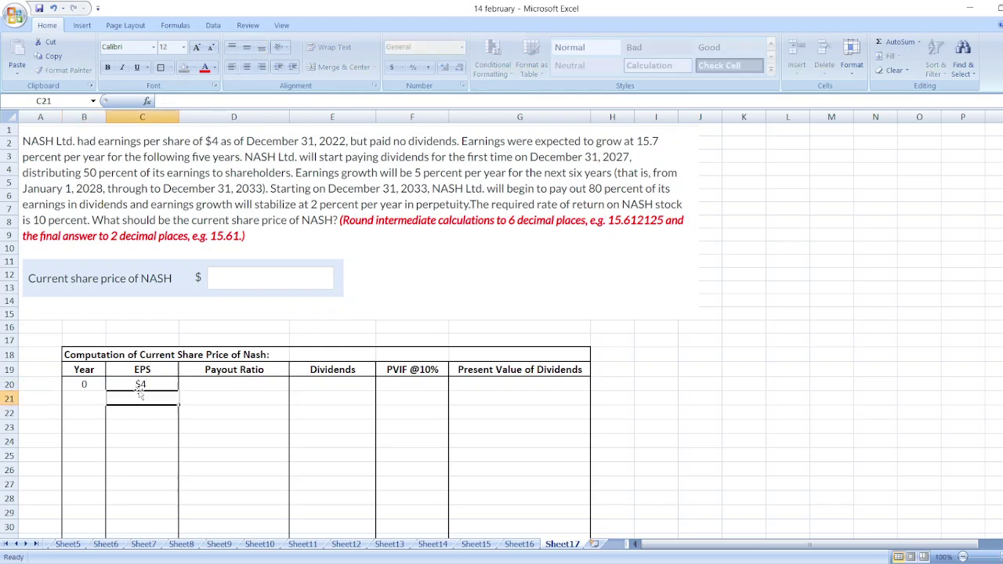
{"action": "left_click", "coordinate": [100, 396]}
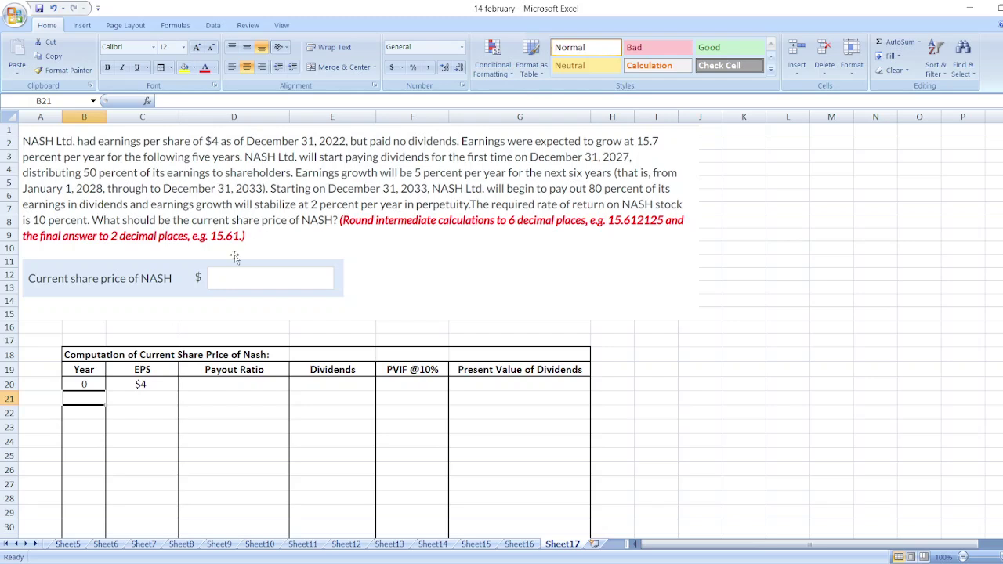
{"action": "type", "text": "1"}
{"action": "key", "text": "Return"}
{"action": "type", "text": "2"}
{"action": "key", "text": "Return"}
{"action": "type", "text": "3"}
{"action": "key", "text": "Return"}
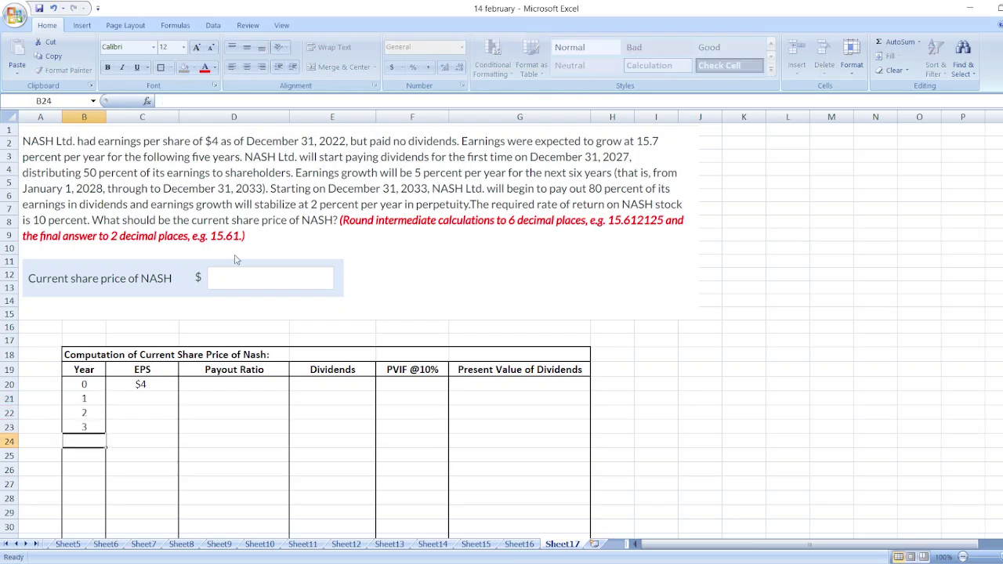
{"action": "type", "text": "4"}
{"action": "key", "text": "Return"}
{"action": "type", "text": "5"}
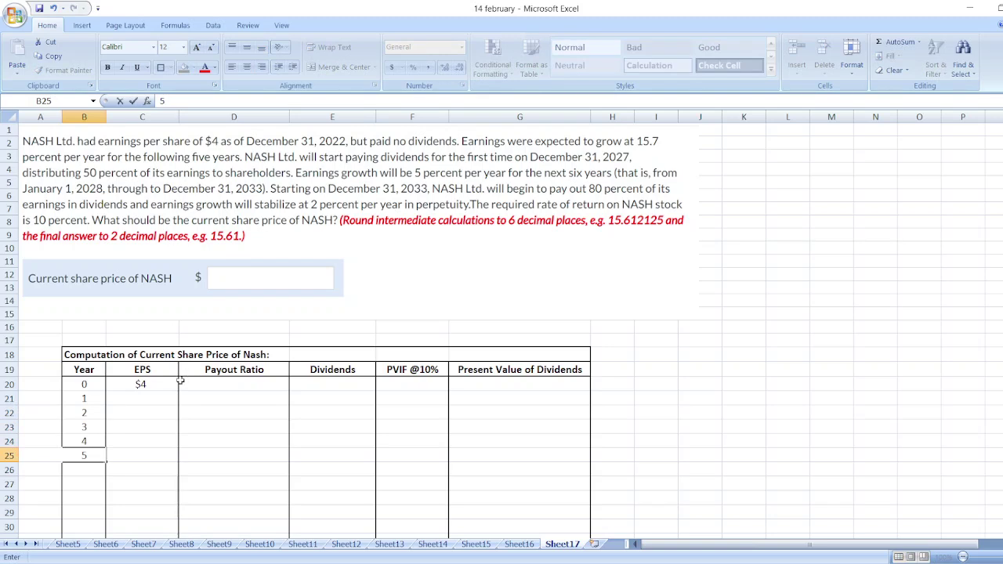
Grow EPS by 15.7% a year through year 5 with =C20*(1+15.7%)-style formulas, reaching 8.29
{"action": "left_click", "coordinate": [137, 398]}
{"action": "type", "text": "="}
{"action": "key", "text": "Up"}
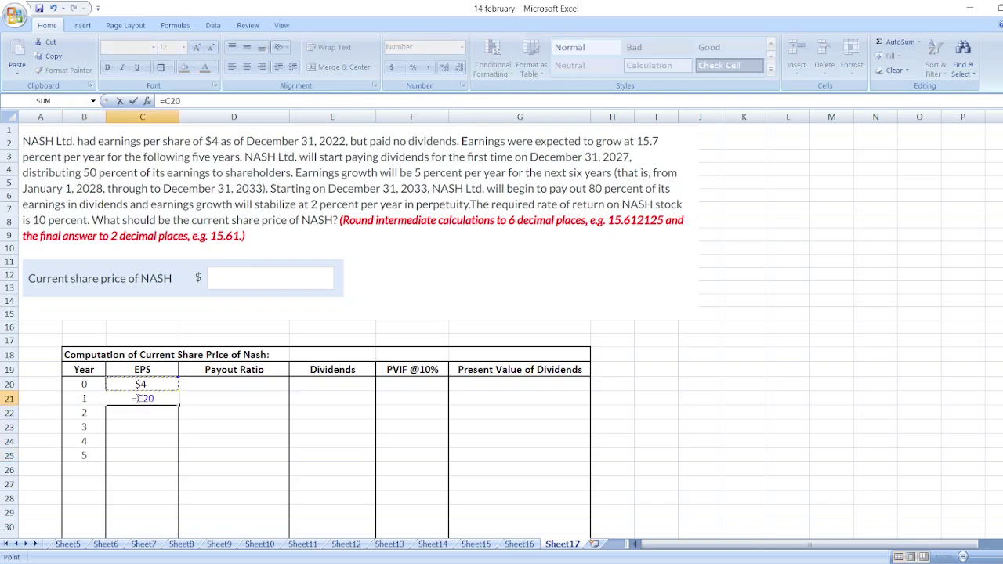
{"action": "type", "text": "*(1+15.7%"}
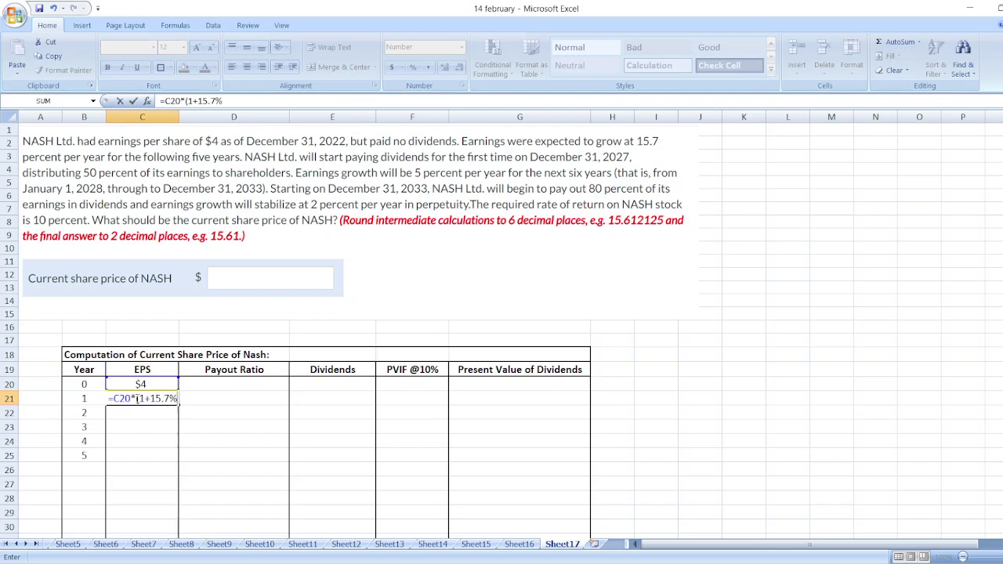
{"action": "type", "text": ")"}
{"action": "key", "text": "Return"}
{"action": "type", "text": "="}
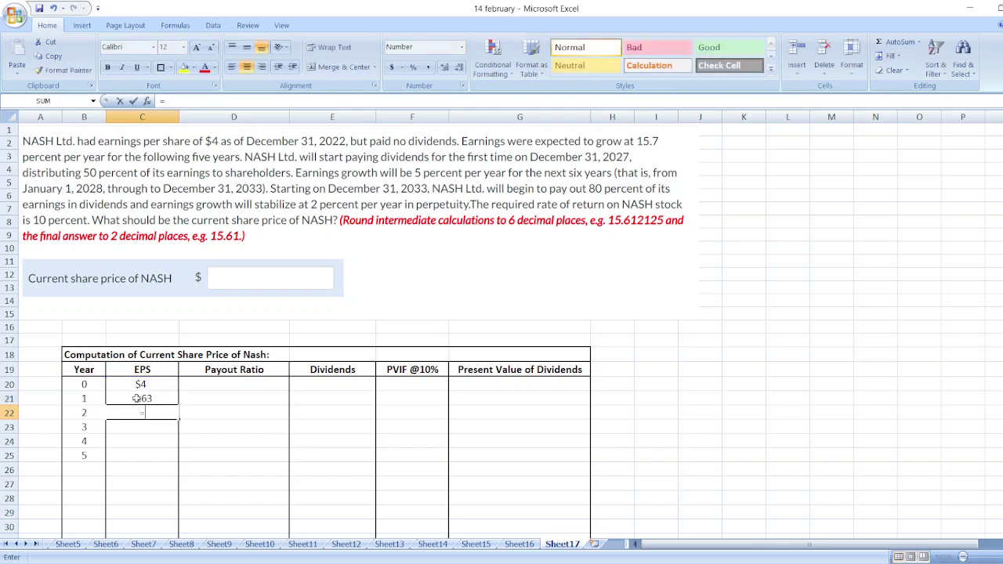
{"action": "key", "text": "Up"}
{"action": "type", "text": "*(1"}
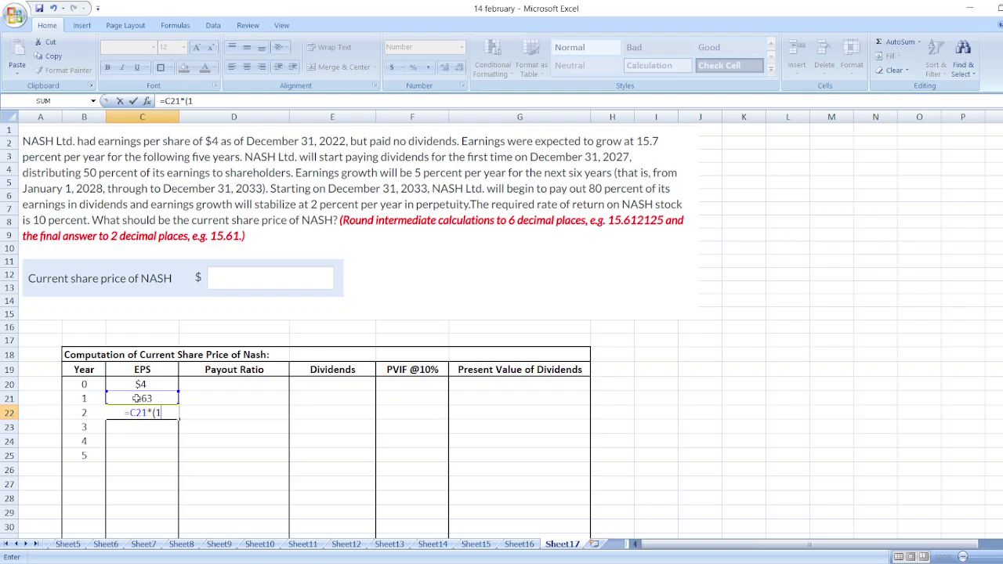
{"action": "type", "text": "+15.7%)"}
{"action": "key", "text": "Return"}
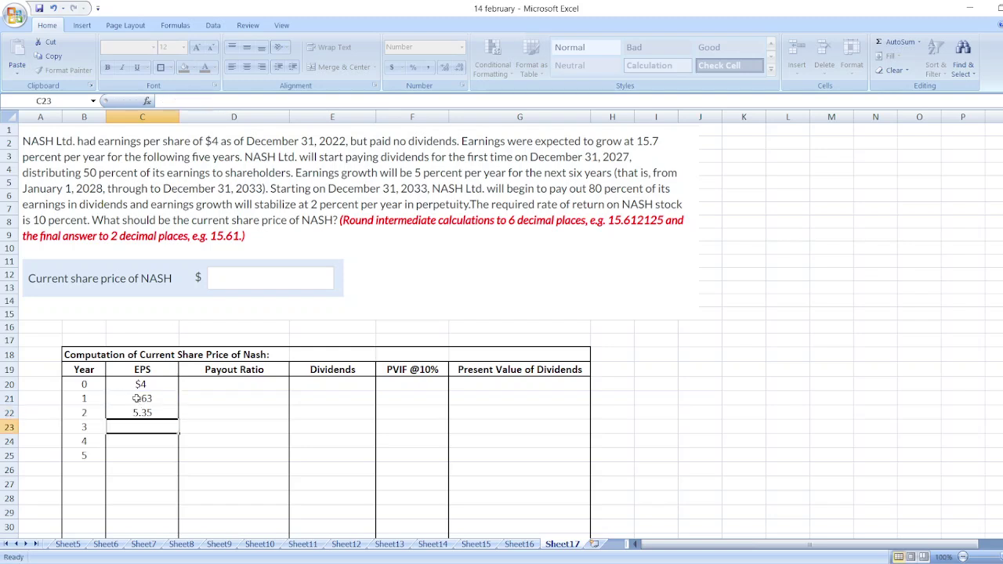
{"action": "key", "text": "Up"}
{"action": "key", "text": "ctrl+c"}
{"action": "key", "text": "shift+Down"}
{"action": "key", "text": "shift+Down"}
{"action": "key", "text": "shift+Down"}
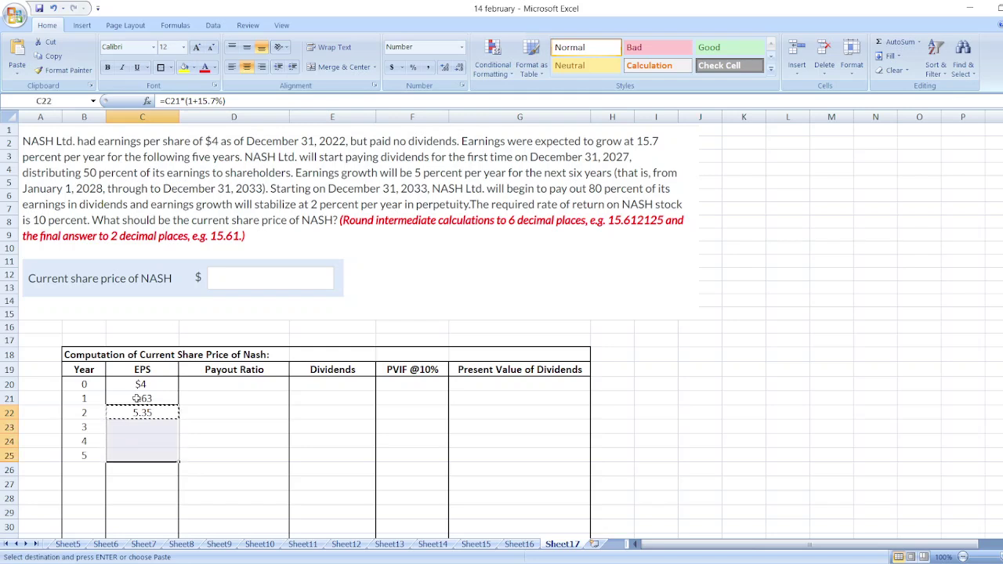
{"action": "key", "text": "ctrl+v"}
{"action": "left_click", "coordinate": [81, 471]}
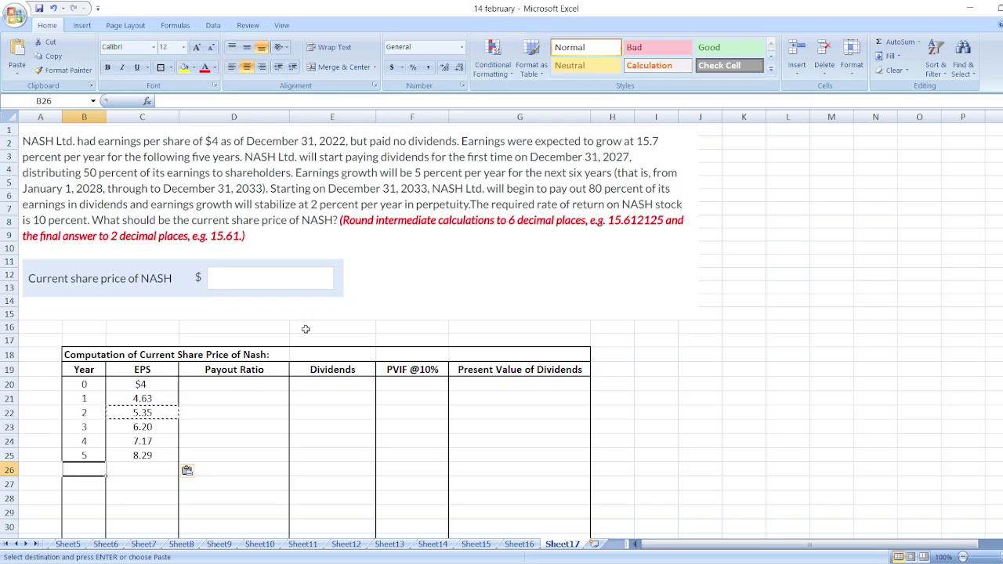
Enter 50 in D25 as the year 5 payout ratio
{"action": "left_click", "coordinate": [224, 454]}
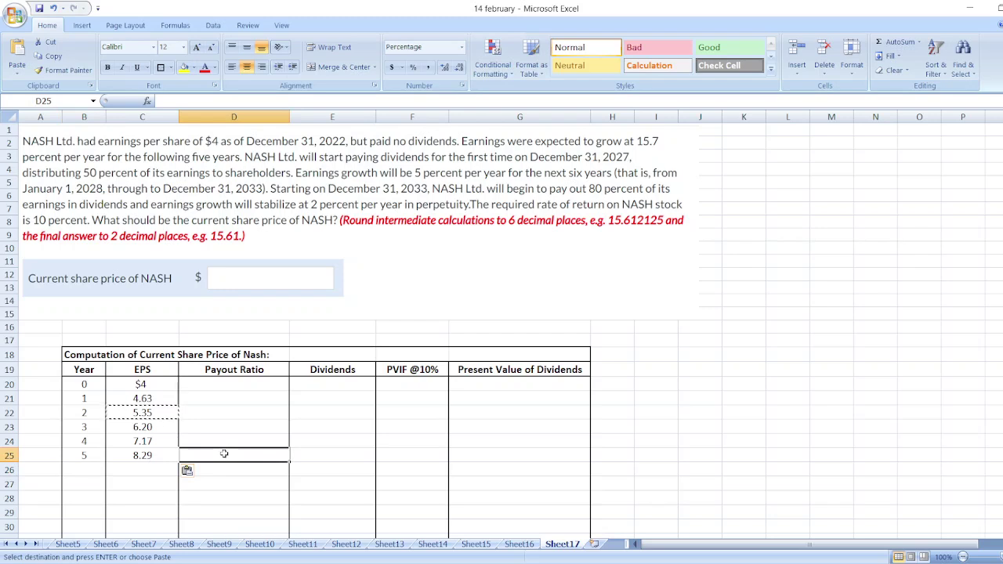
{"action": "type", "text": "50"}
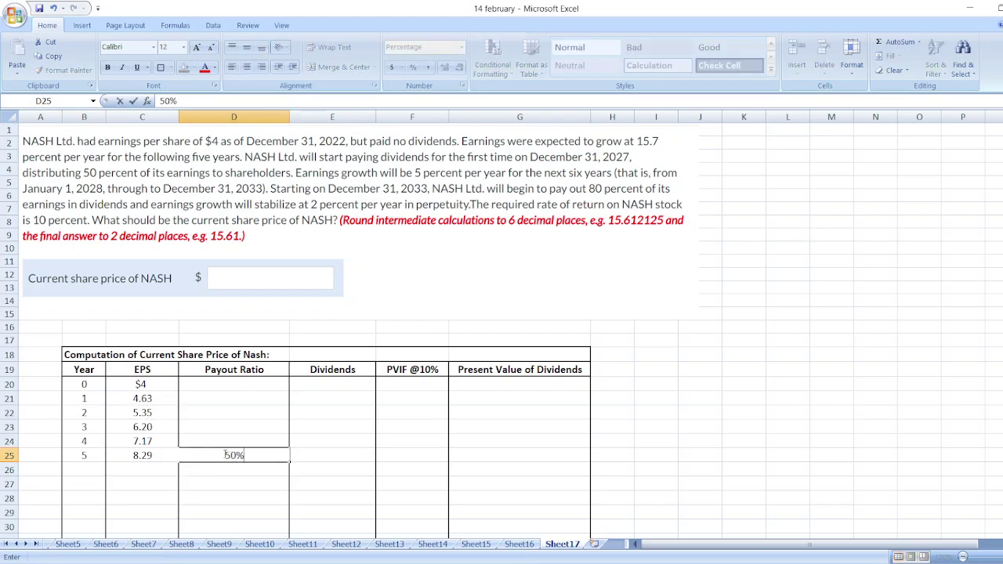
{"action": "key", "text": "Return"}
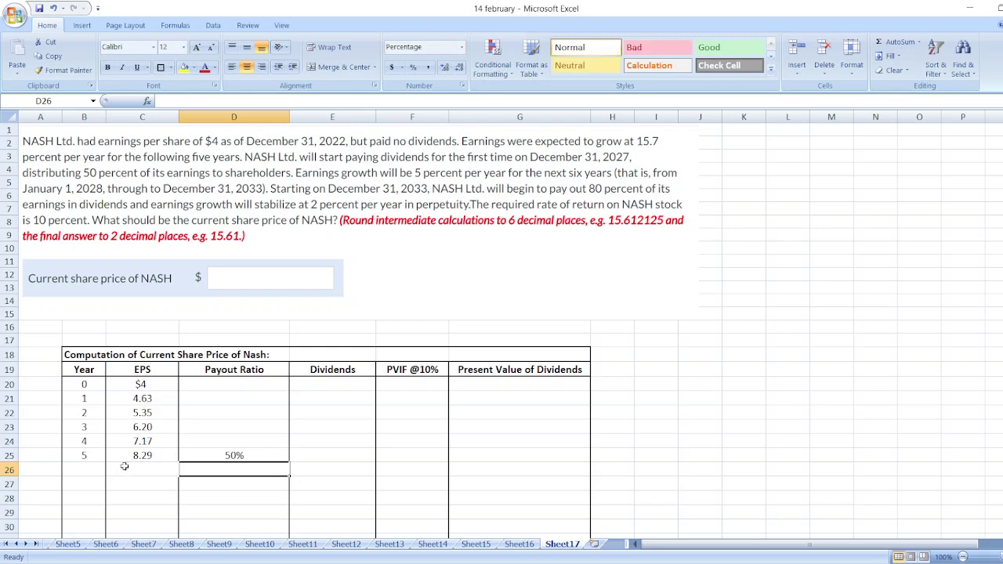
{"action": "left_click", "coordinate": [98, 467]}
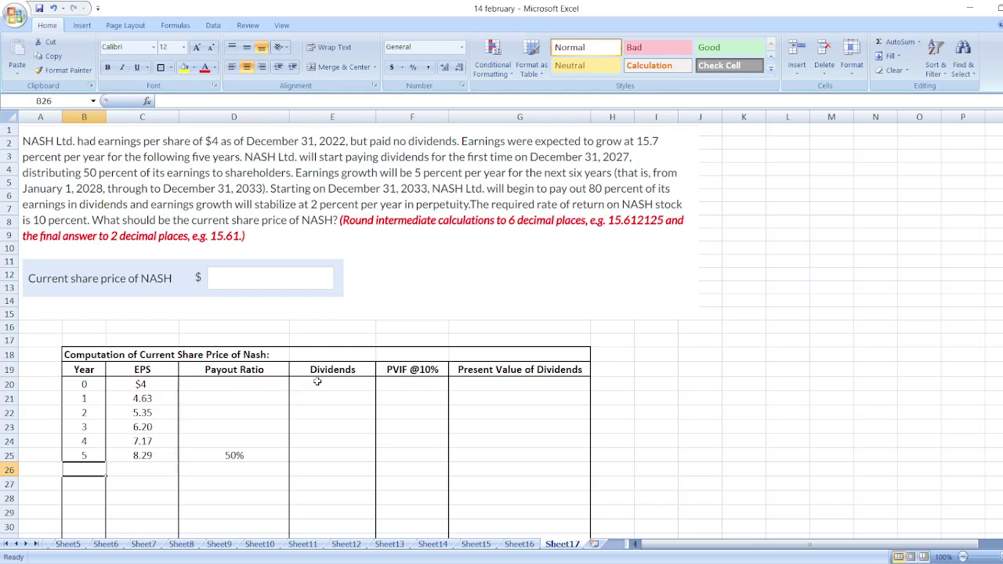
Add years 6 through 11 in B26:B31
{"action": "type", "text": "6"}
{"action": "key", "text": "Return"}
{"action": "type", "text": "7"}
{"action": "key", "text": "Return"}
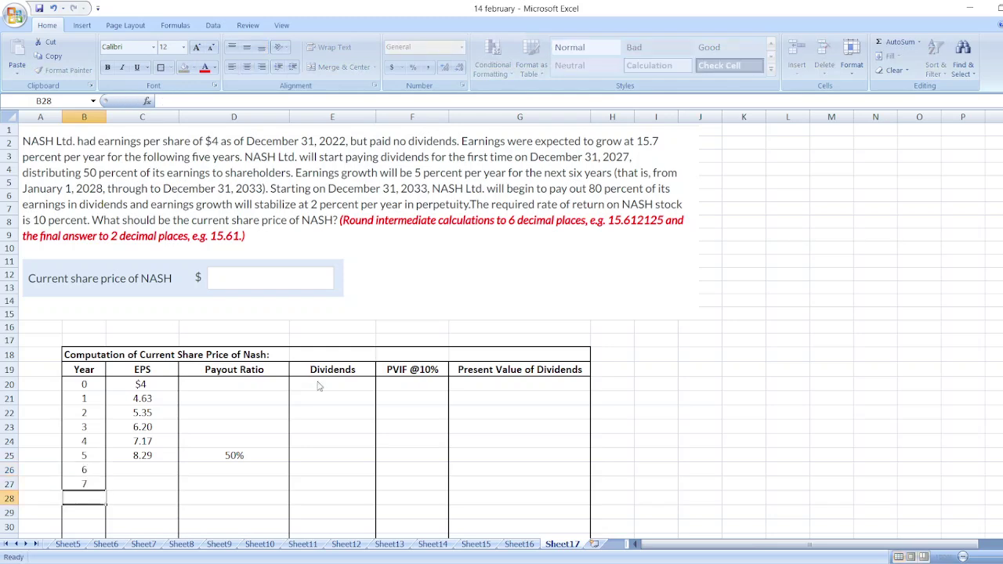
{"action": "type", "text": "8"}
{"action": "key", "text": "Return"}
{"action": "type", "text": "9"}
{"action": "key", "text": "Return"}
{"action": "type", "text": "10"}
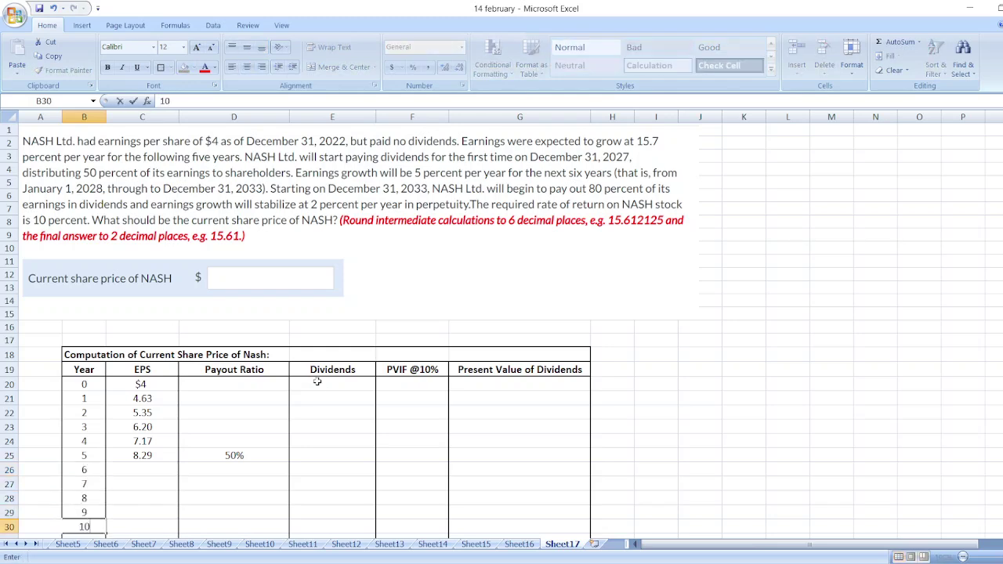
{"action": "key", "text": "Return"}
{"action": "type", "text": "11"}
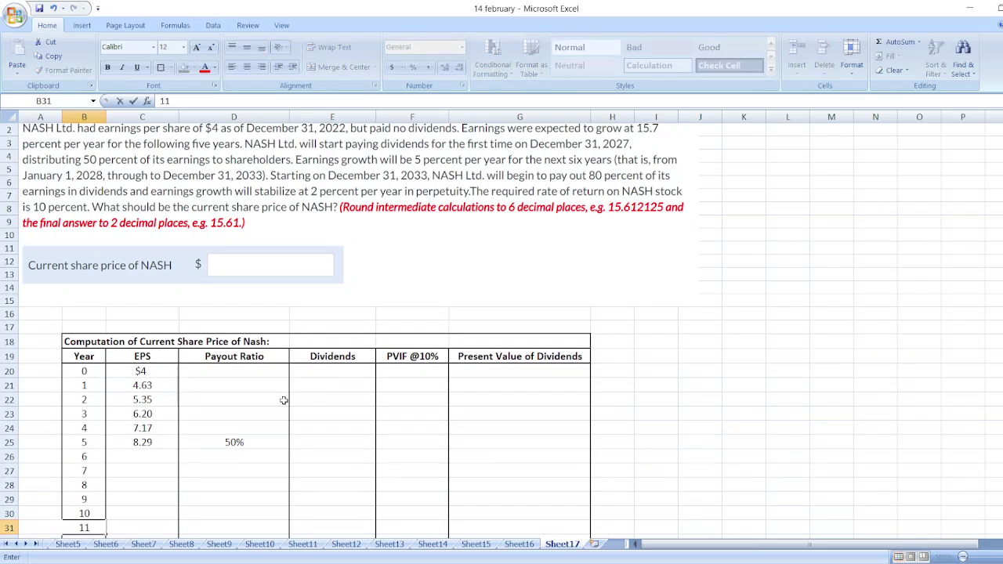
{"action": "left_click", "coordinate": [153, 473]}
Enter =C25*(1+5%) in C26 and copy it down to C31, giving EPS 8.71 to 11.11
{"action": "left_click", "coordinate": [142, 457]}
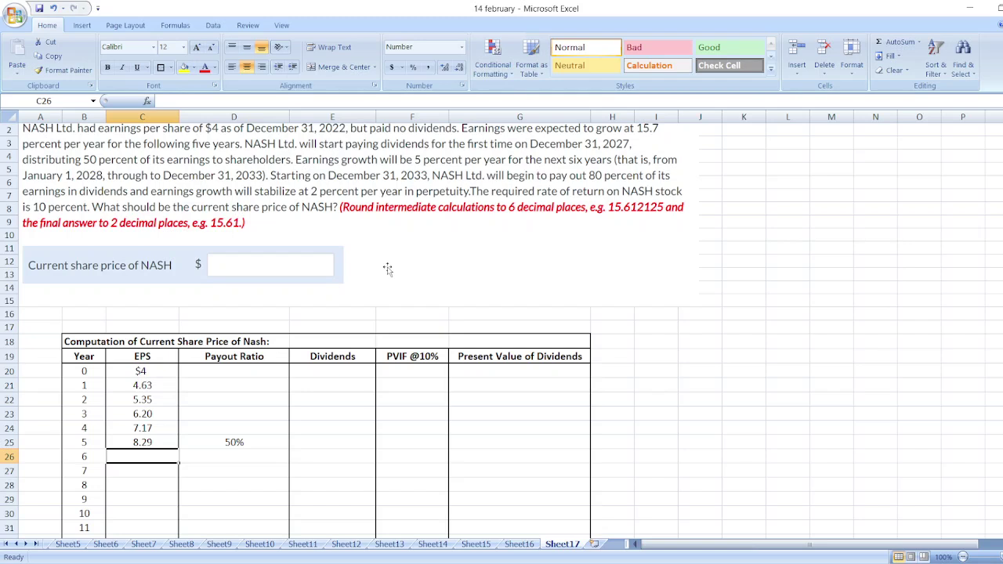
{"action": "type", "text": "="}
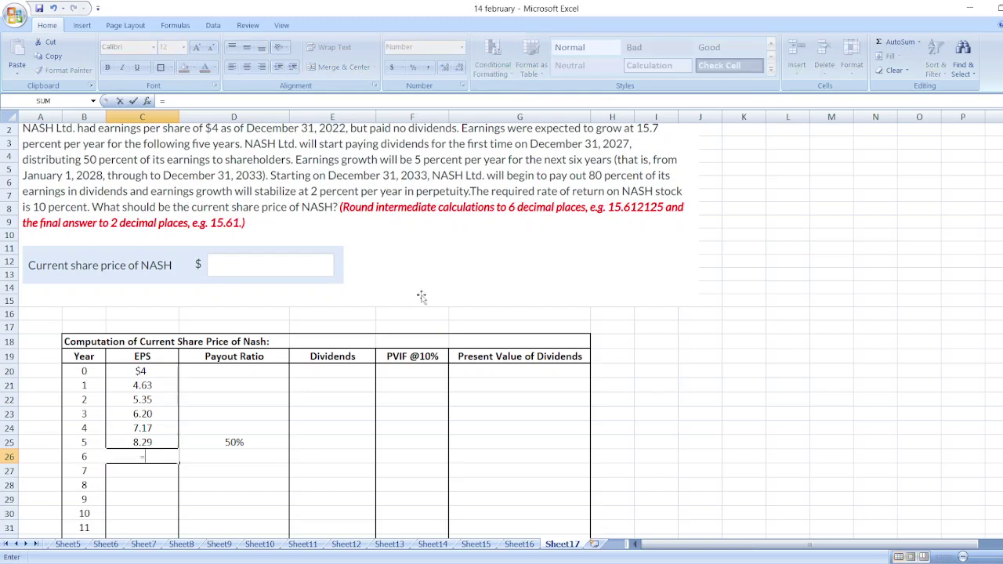
{"action": "key", "text": "Up"}
{"action": "type", "text": "*"}
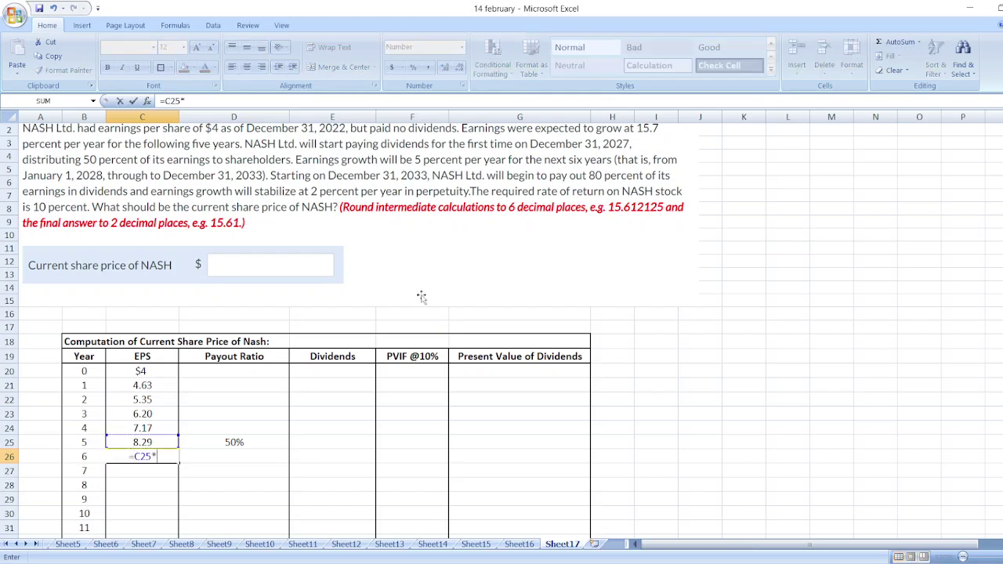
{"action": "type", "text": "(1+5%)"}
{"action": "key", "text": "Return"}
{"action": "key", "text": "Up"}
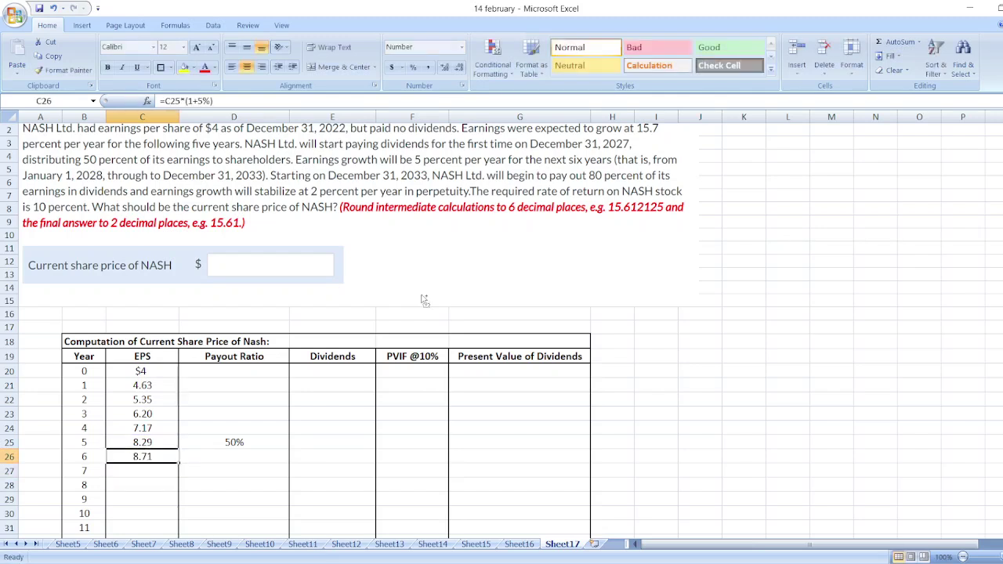
{"action": "key", "text": "ctrl+c"}
{"action": "key", "text": "shift+Down"}
{"action": "key", "text": "shift+Down"}
{"action": "key", "text": "shift+Down"}
{"action": "key", "text": "shift+Down"}
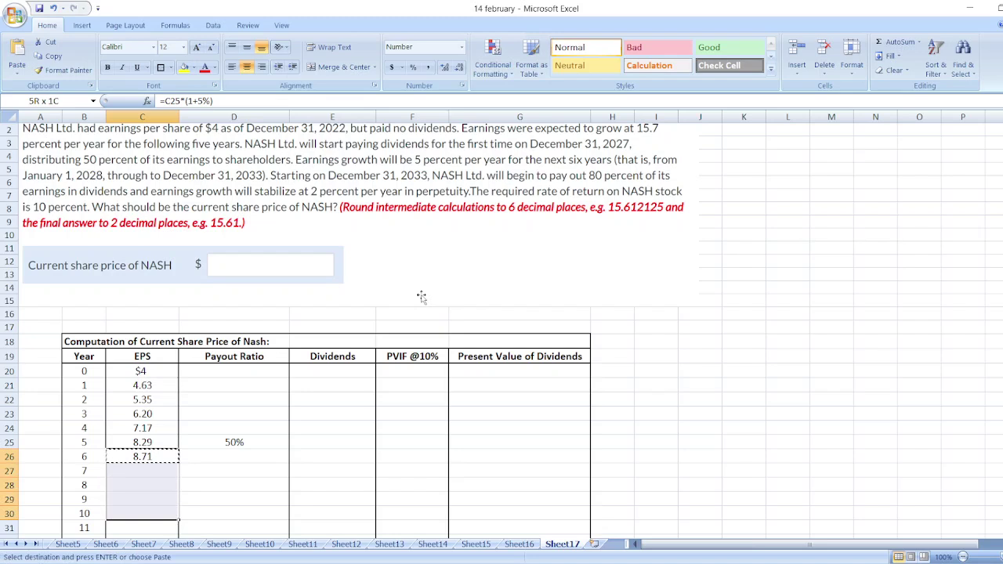
{"action": "key", "text": "shift+Down"}
{"action": "key", "text": "ctrl+v"}
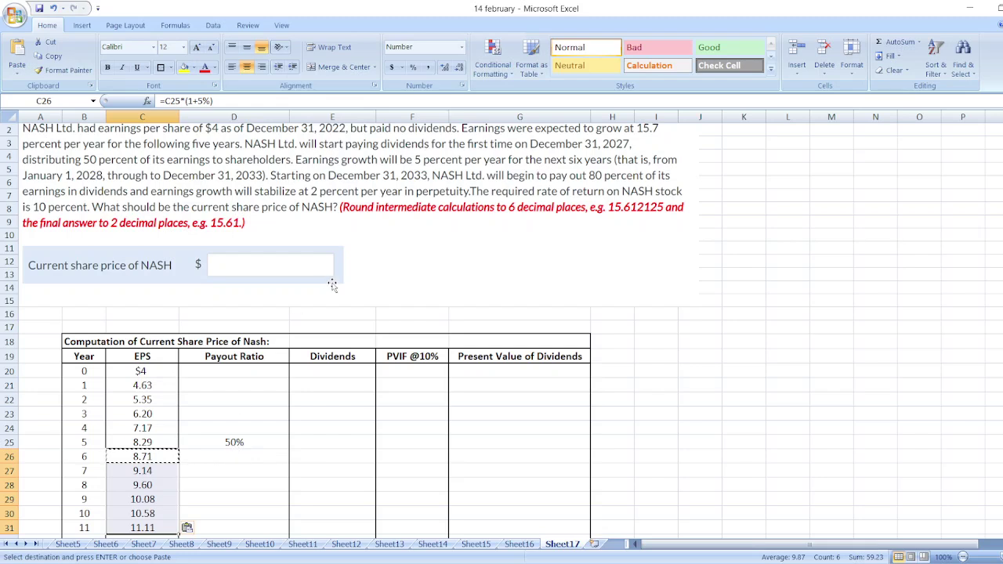
Fill the payout ratio for years 6 through 10 with 50%
{"action": "left_click", "coordinate": [134, 524]}
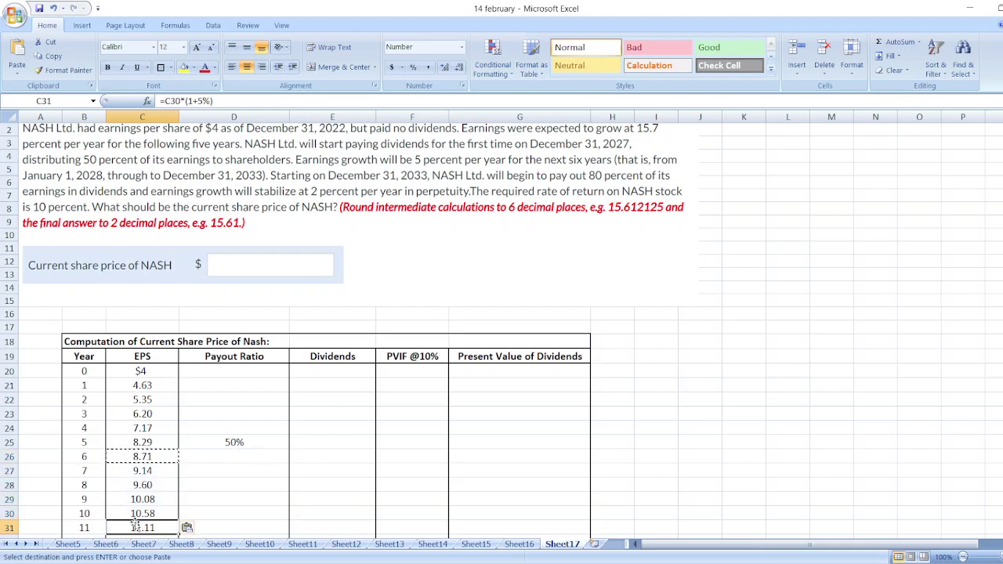
{"action": "left_click", "coordinate": [232, 459]}
{"action": "type", "text": "50"}
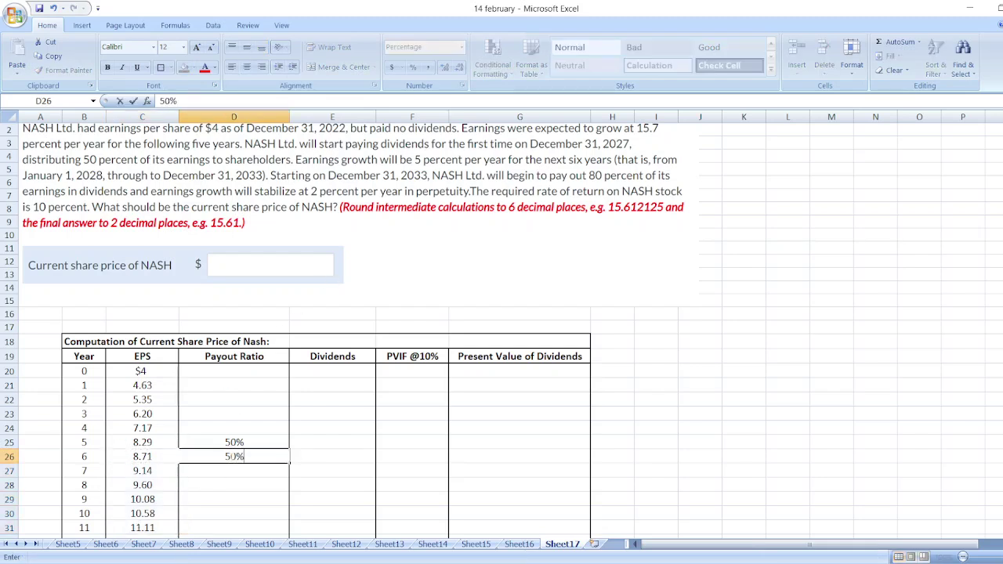
{"action": "key", "text": "Return"}
{"action": "left_click", "coordinate": [232, 456]}
{"action": "key", "text": "ctrl+c"}
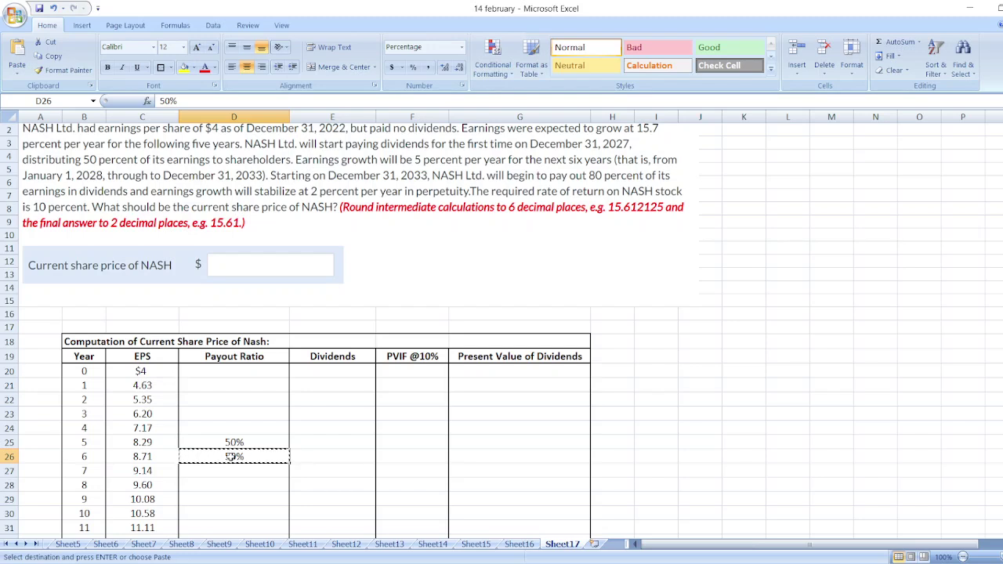
{"action": "mouse_move", "coordinate": [233, 462]}
{"action": "left_mouse_down"}
{"action": "mouse_move", "coordinate": [233, 527]}
{"action": "mouse_move", "coordinate": [234, 461]}
{"action": "left_mouse_up"}
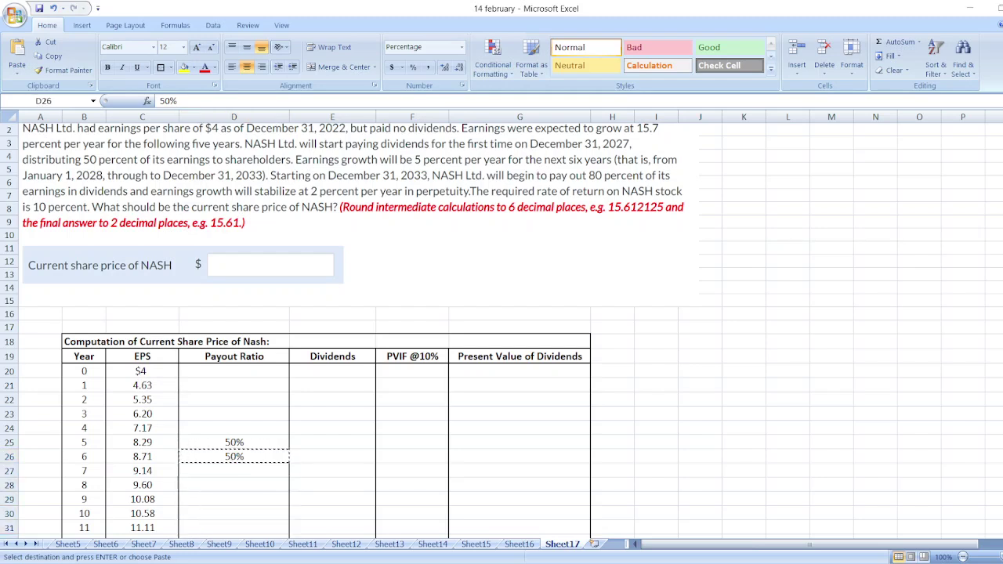
{"action": "mouse_move", "coordinate": [234, 458]}
{"action": "left_mouse_down"}
{"action": "mouse_move", "coordinate": [234, 528]}
{"action": "mouse_move", "coordinate": [237, 456]}
{"action": "left_mouse_up"}
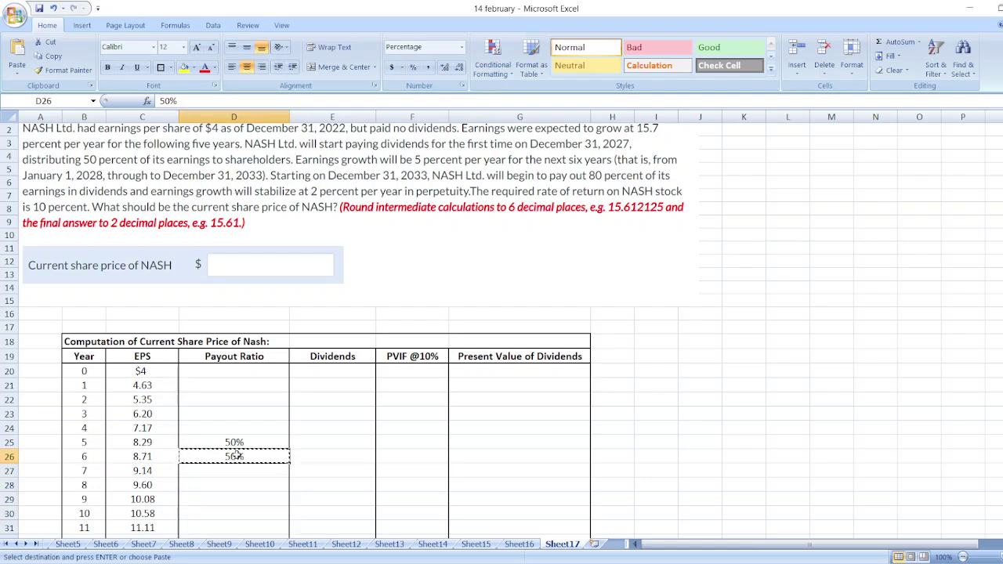
{"action": "key", "text": "shift+Down"}
{"action": "key", "text": "shift+Down"}
{"action": "key", "text": "shift+Down"}
{"action": "key", "text": "shift+Down"}
{"action": "key", "text": "ctrl+v"}
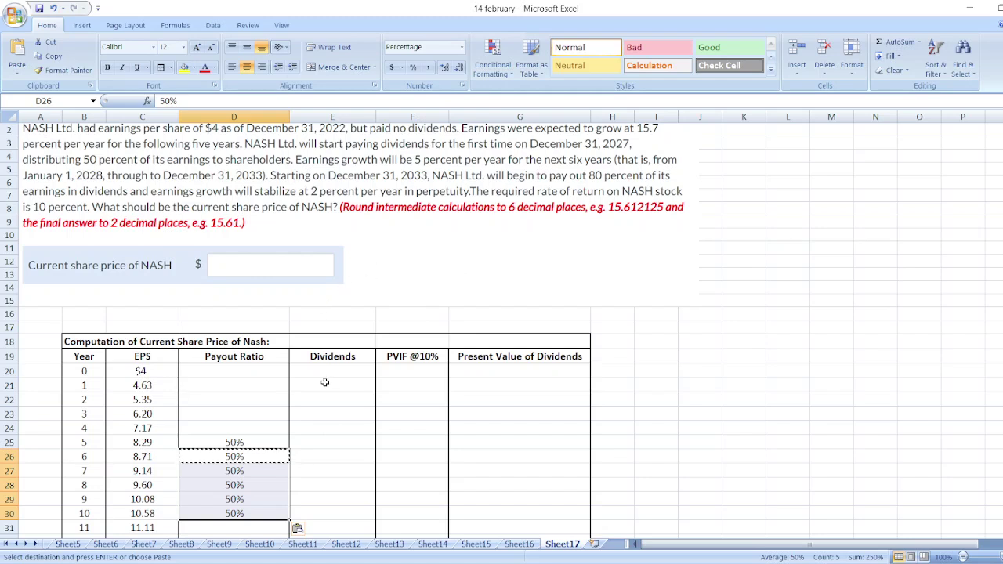
Set the year 11 payout ratio in D31 to 80%
{"action": "left_click", "coordinate": [228, 528]}
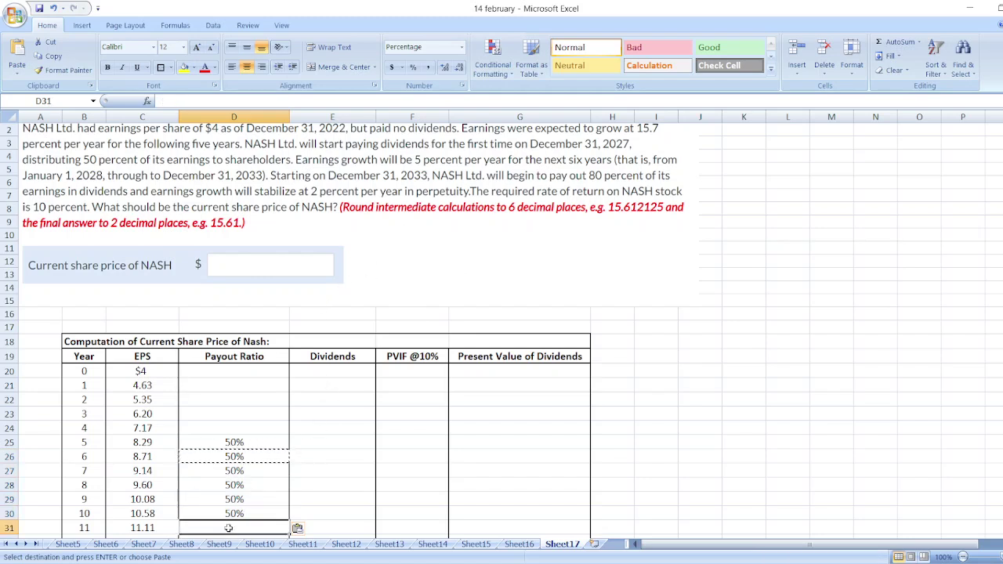
{"action": "type", "text": "80"}
{"action": "key", "text": "Return"}
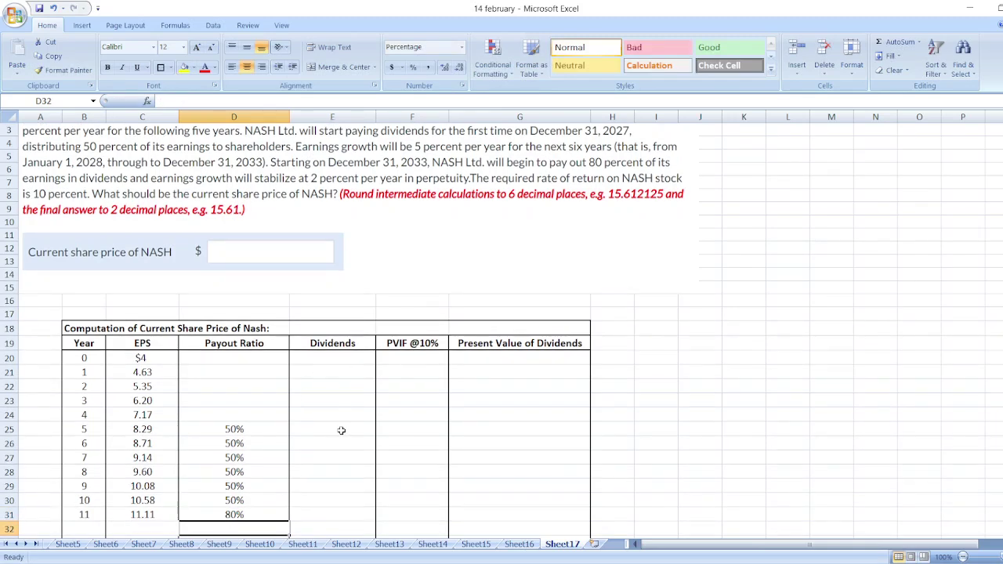
Enter the year 5 dividend as =C25*D25 in E25, giving 4.15
{"action": "left_click", "coordinate": [326, 358]}
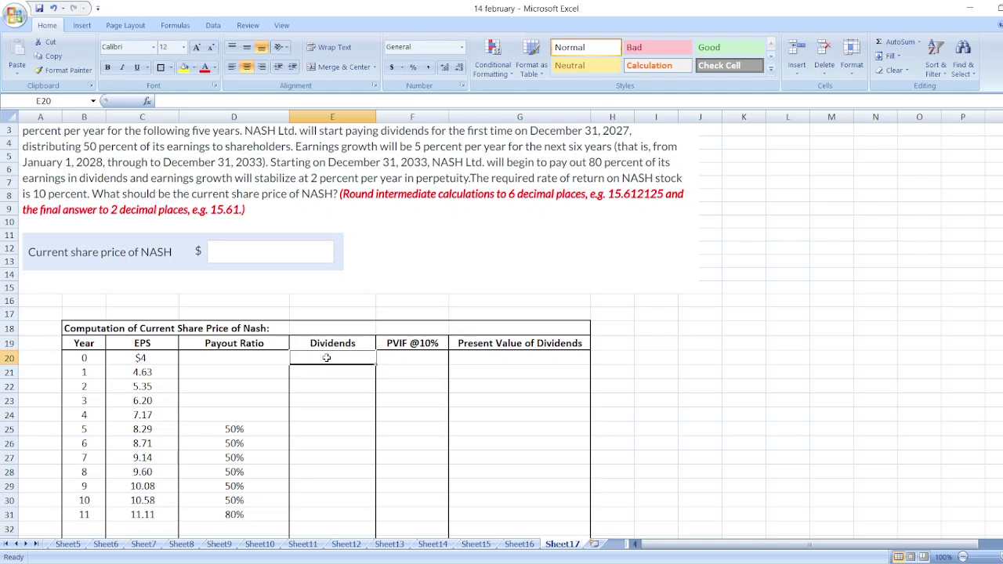
{"action": "type", "text": "="}
{"action": "key", "text": "Left"}
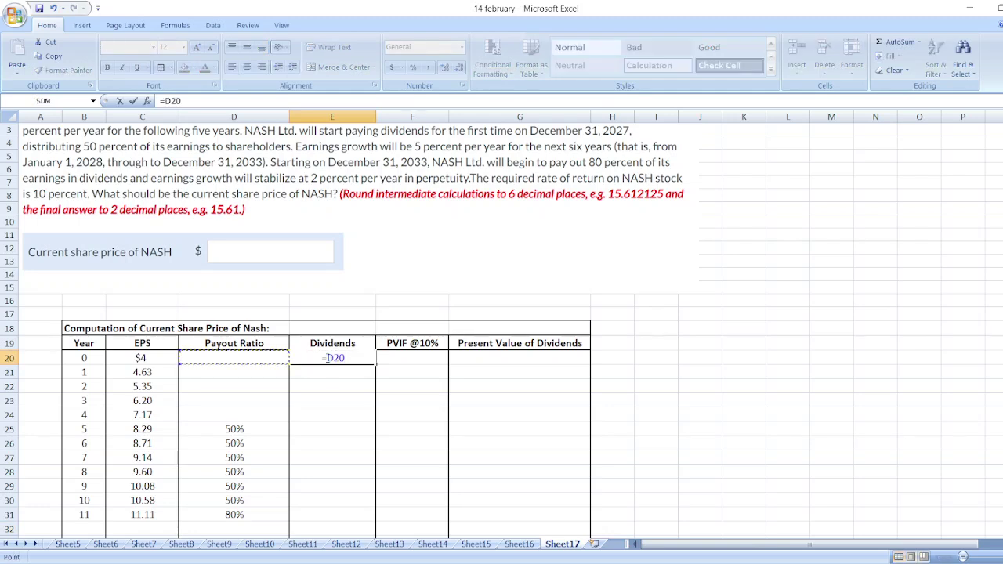
{"action": "key", "text": "BackSpace"}
{"action": "key", "text": "BackSpace"}
{"action": "key", "text": "BackSpace"}
{"action": "key", "text": "BackSpace"}
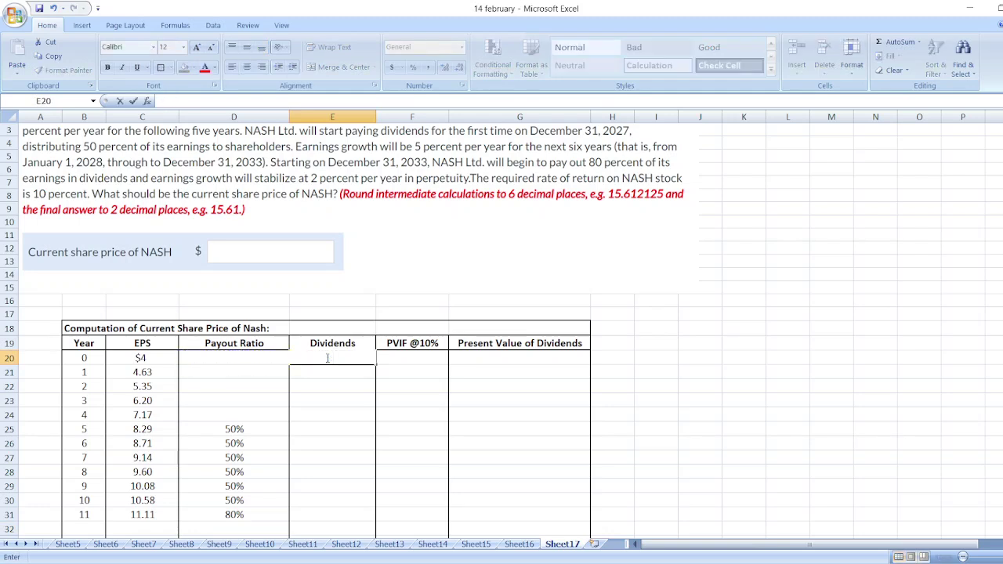
{"action": "left_click_drag", "start_coordinate": [232, 358], "coordinate": [232, 429]}
{"action": "left_click", "coordinate": [311, 429]}
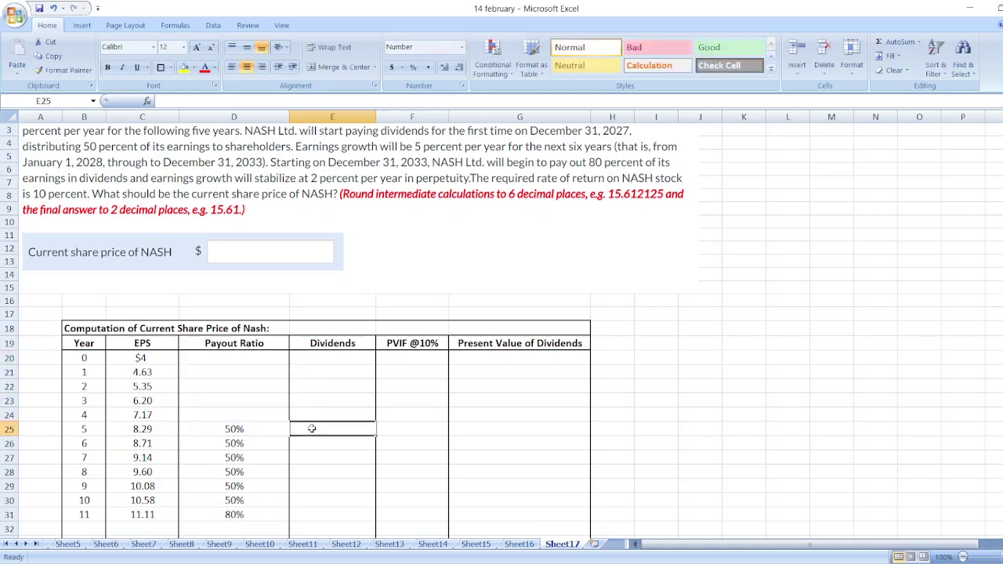
{"action": "type", "text": "=C25*"}
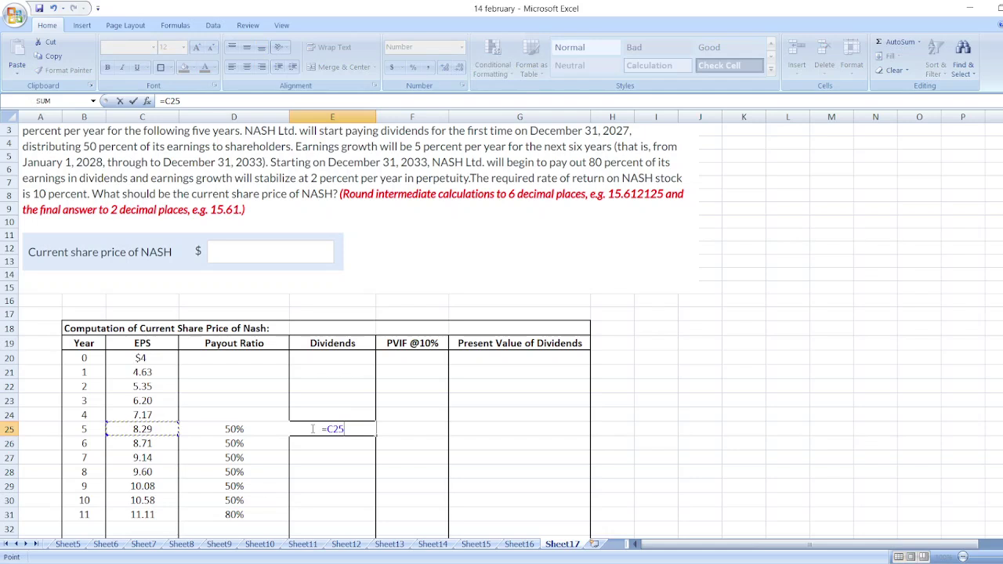
{"action": "left_click", "coordinate": [267, 429]}
{"action": "key", "text": "Return"}
Enter =C26*D26 in E26 and copy it down to E31, giving dividends 4.35 to 8.89
{"action": "type", "text": "="}
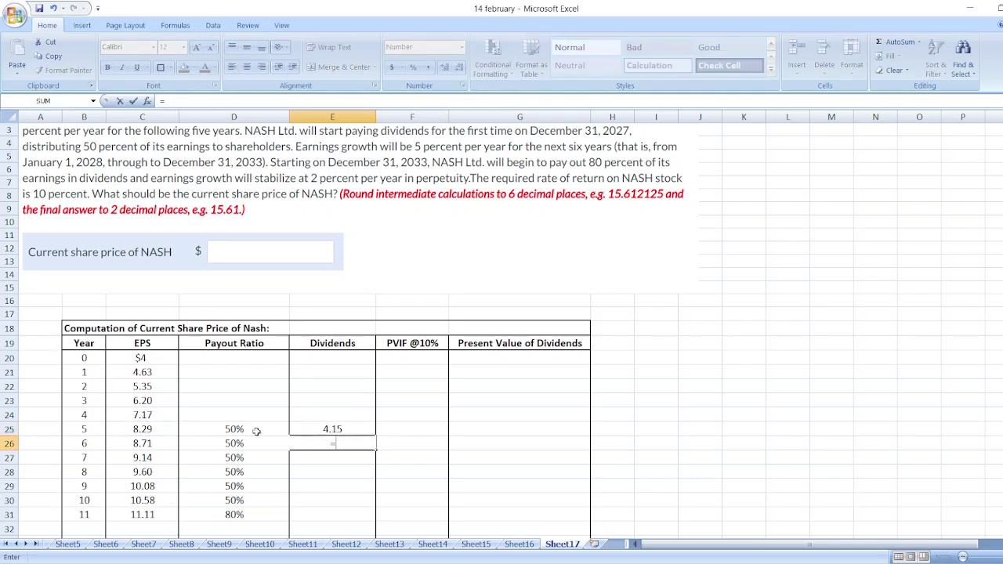
{"action": "key", "text": "Left"}
{"action": "key", "text": "Left"}
{"action": "type", "text": "*"}
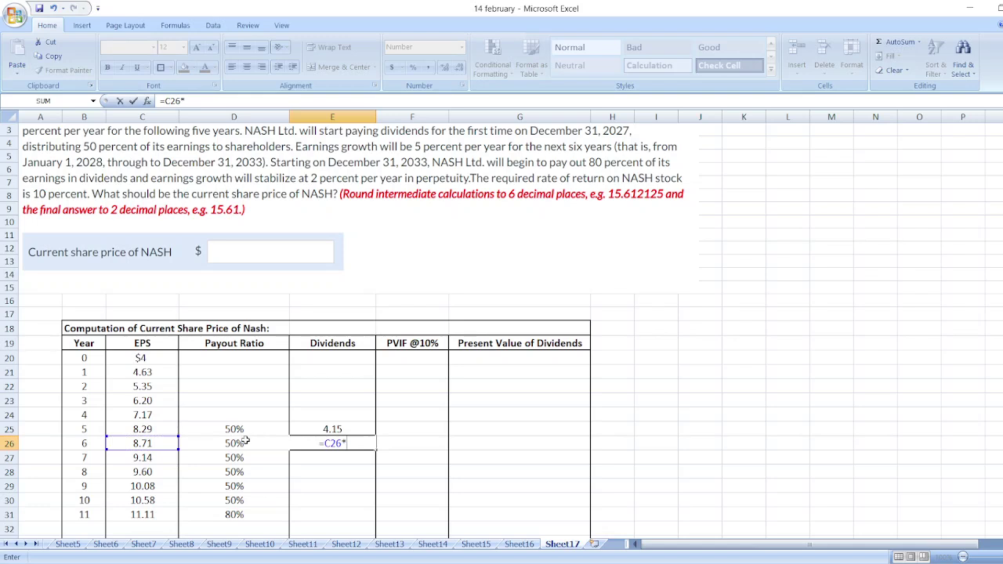
{"action": "left_click", "coordinate": [244, 442]}
{"action": "key", "text": "Return"}
{"action": "key", "text": "Up"}
{"action": "key", "text": "ctrl+c"}
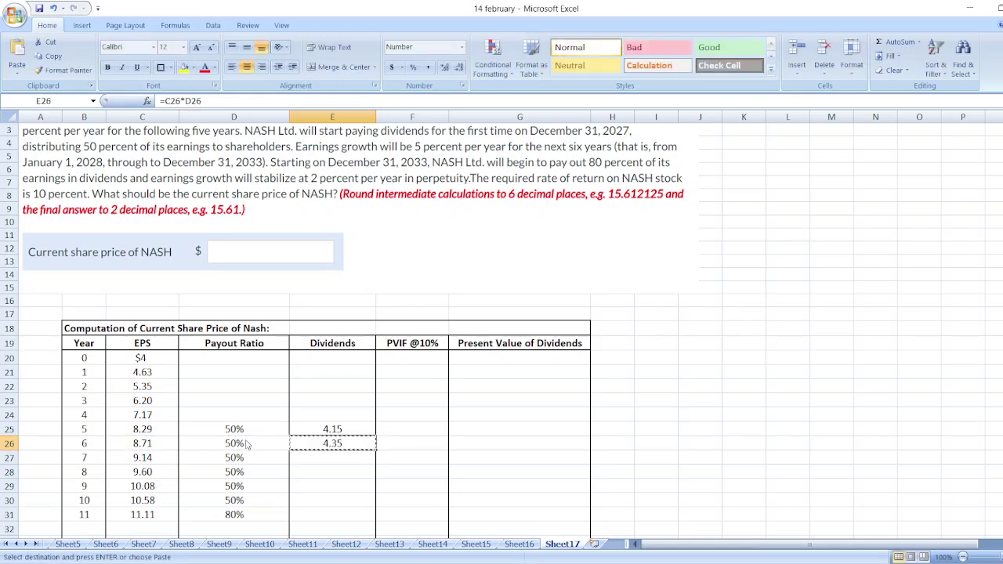
{"action": "key", "text": "shift+Down"}
{"action": "key", "text": "shift+Down"}
{"action": "key", "text": "shift+Down"}
{"action": "key", "text": "shift+Down"}
{"action": "key", "text": "shift+Down"}
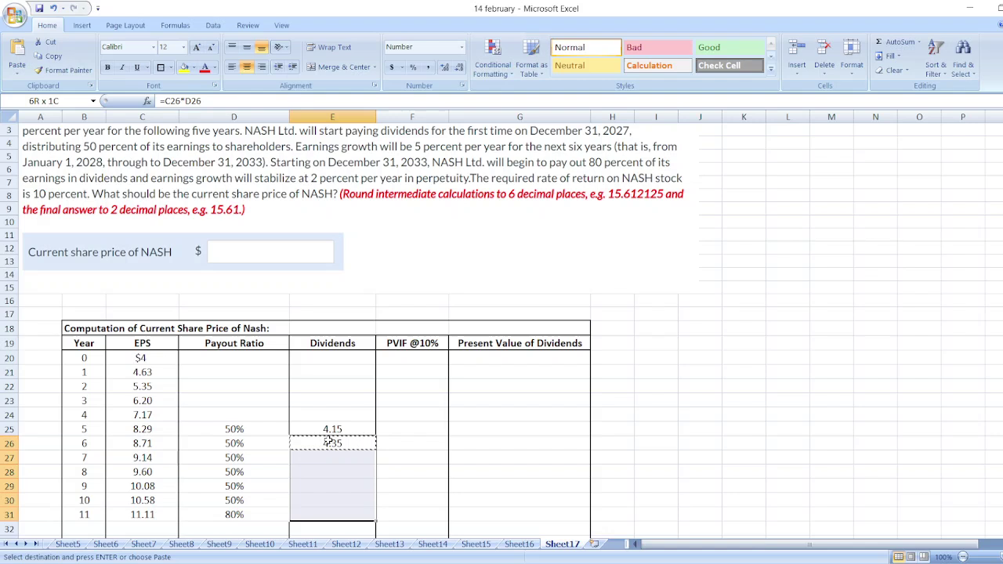
{"action": "key", "text": "ctrl+v"}
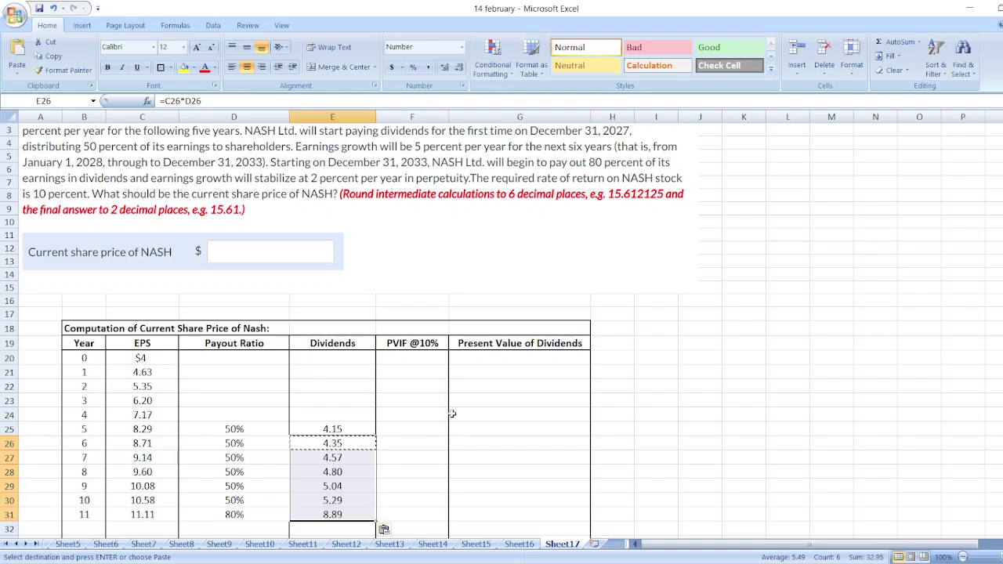
{"action": "left_click", "coordinate": [414, 364]}
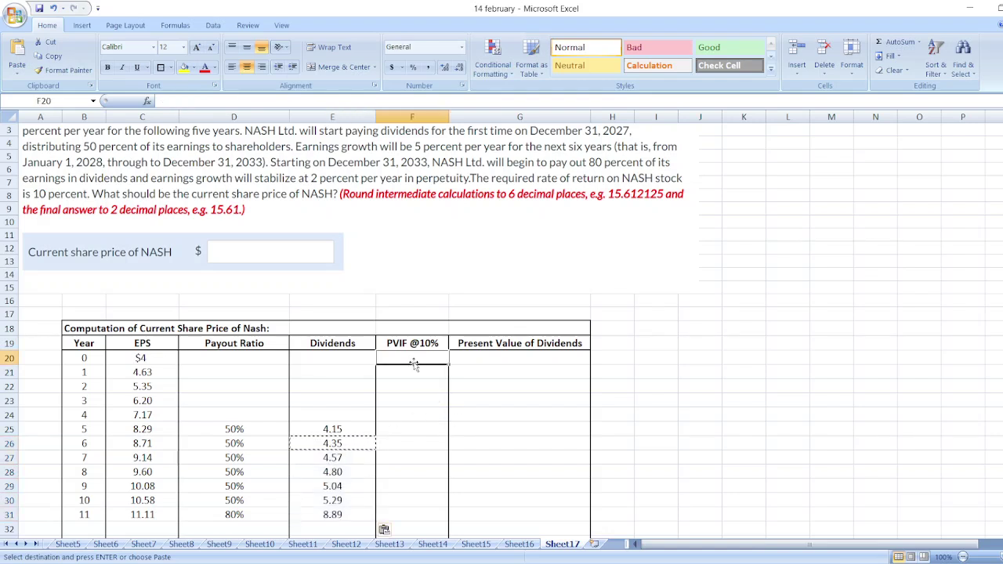
Enter =1/(1+10%)^B20 in F20 and copy it to F31, giving factors 1 down to 0.350493899
{"action": "type", "text": "=1"}
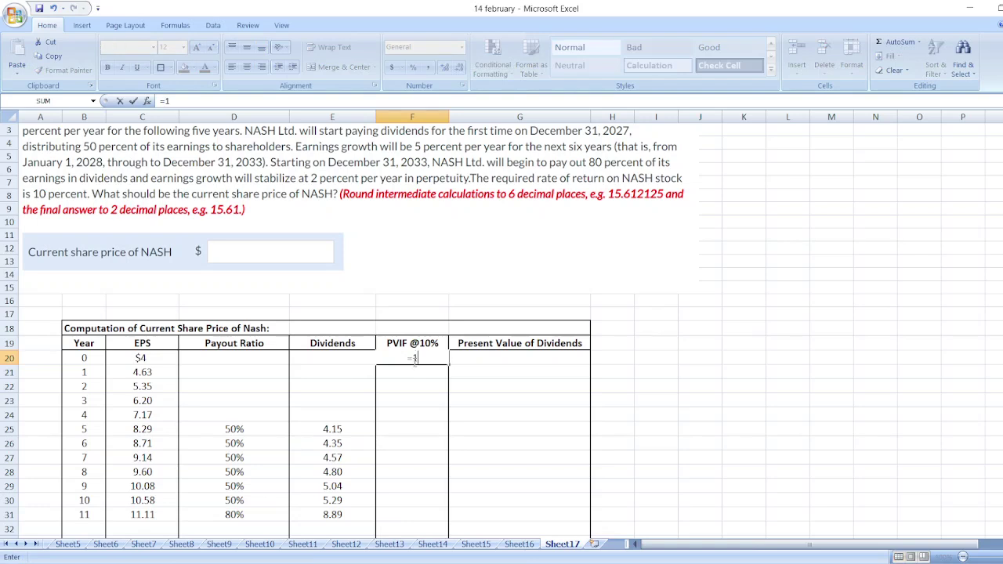
{"action": "type", "text": "/(1+10%)^"}
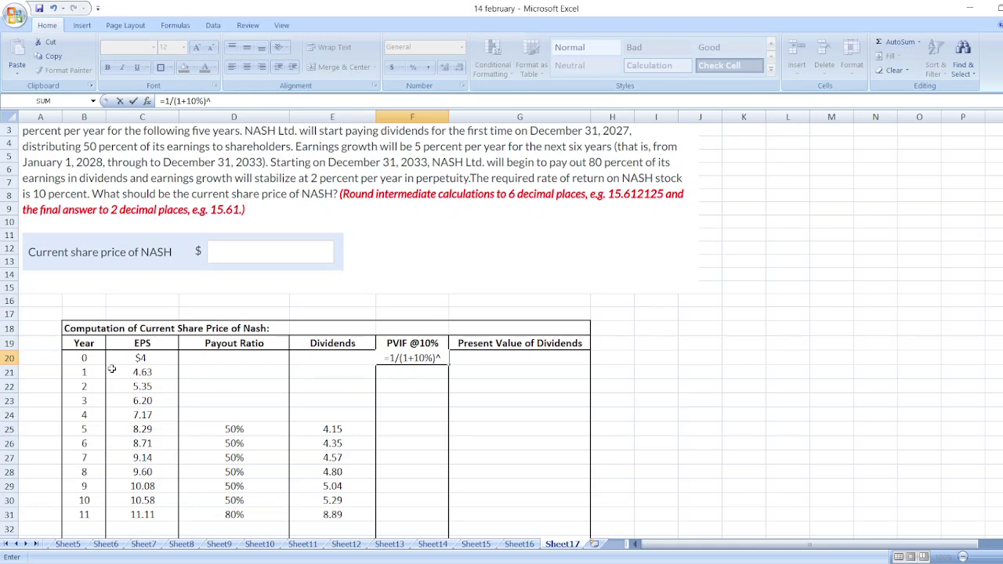
{"action": "left_click", "coordinate": [88, 358]}
{"action": "key", "text": "Return"}
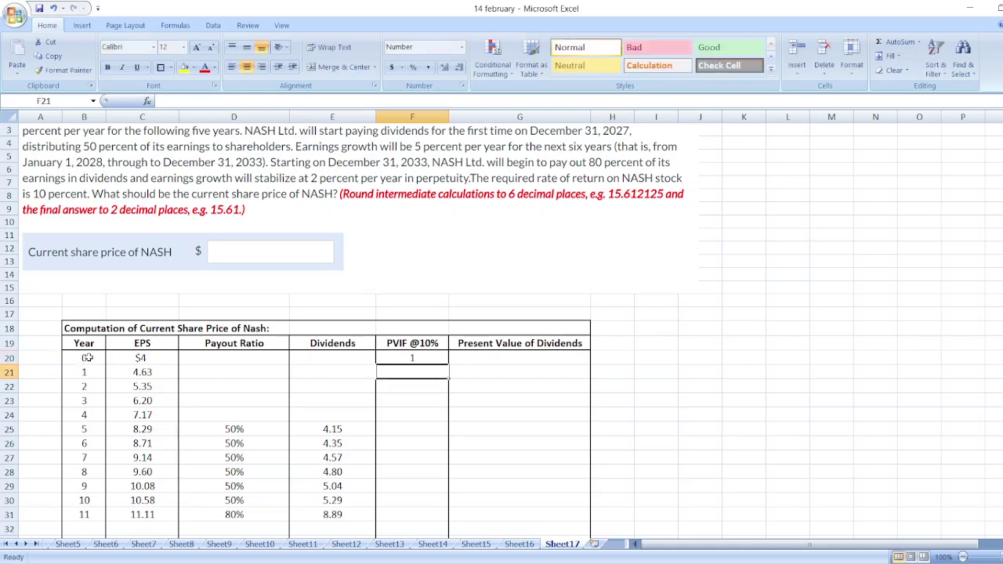
{"action": "key", "text": "Up"}
{"action": "key", "text": "ctrl+c"}
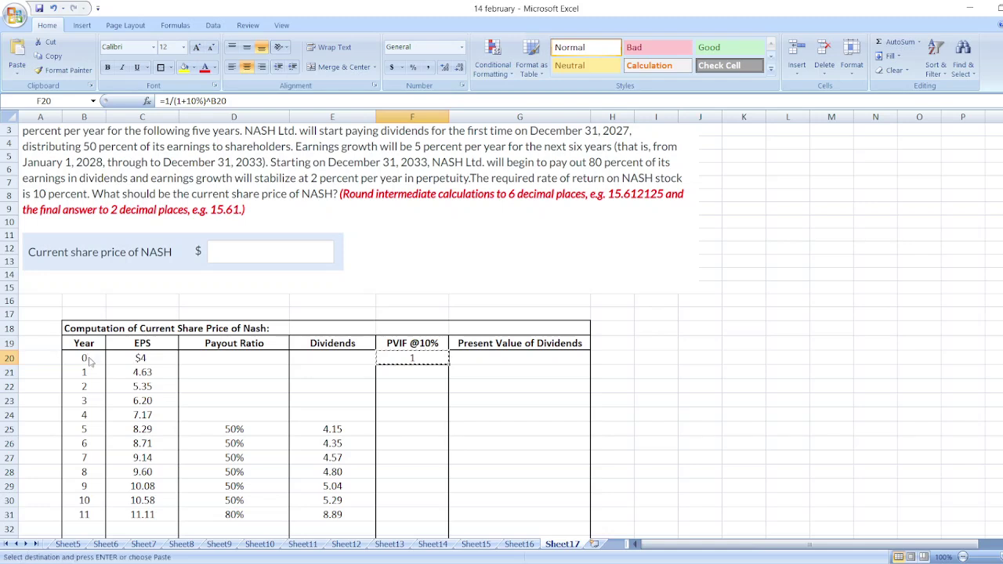
{"action": "key", "text": "shift+Down"}
{"action": "key", "text": "shift+Down"}
{"action": "key", "text": "shift+Down"}
{"action": "key", "text": "shift+Down"}
{"action": "key", "text": "shift+Down"}
{"action": "key", "text": "shift+Down"}
{"action": "key", "text": "shift+Down"}
{"action": "key", "text": "shift+Down"}
{"action": "key", "text": "shift+Down"}
{"action": "key", "text": "shift+Down"}
{"action": "key", "text": "shift+Down"}
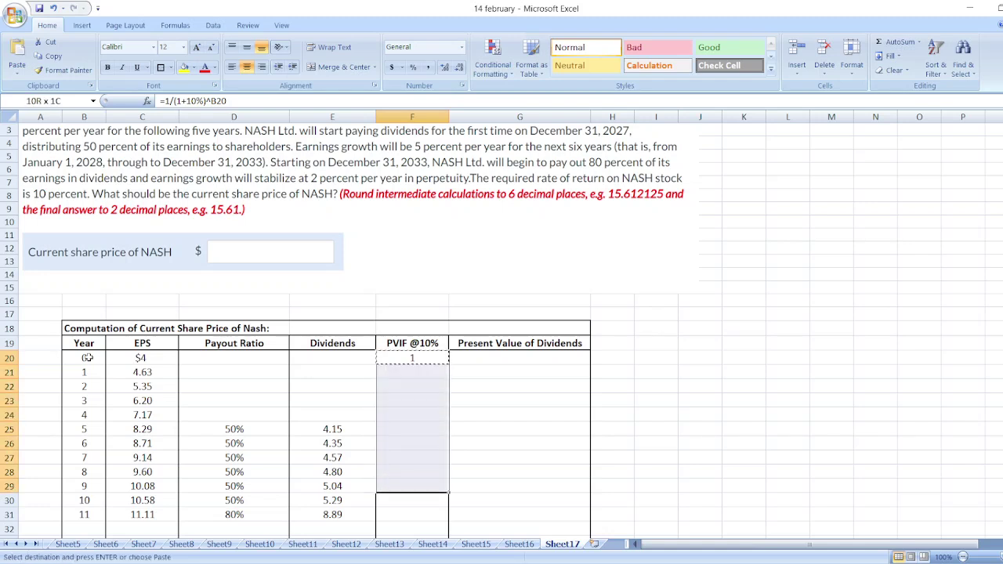
{"action": "key", "text": "ctrl+v"}
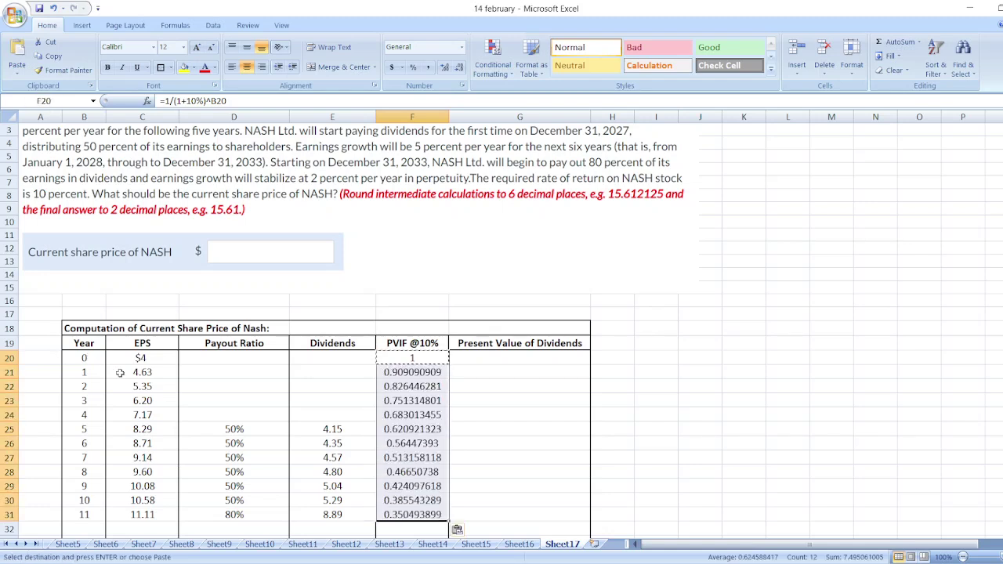
{"action": "left_click", "coordinate": [324, 514]}
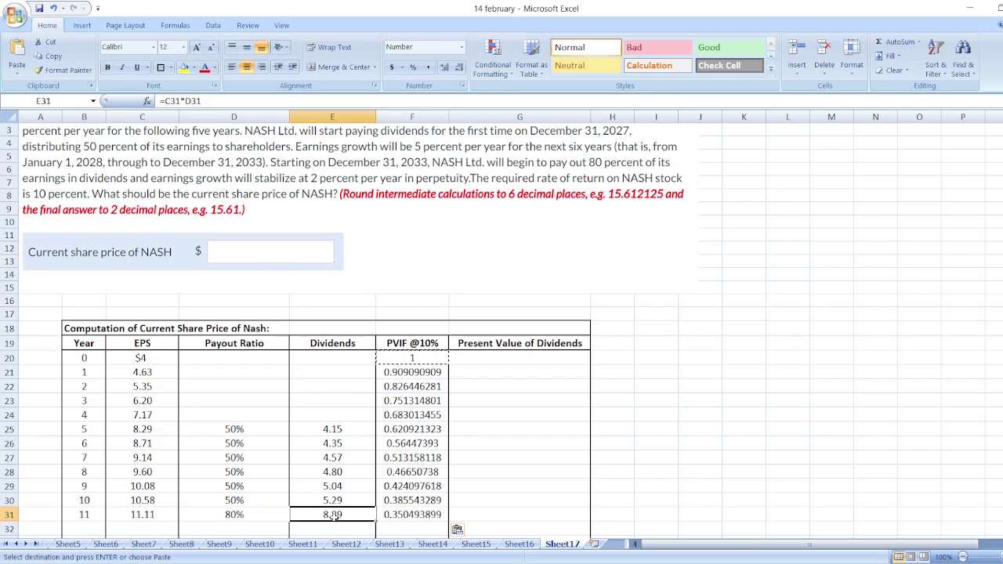
Replace E31 with =(C31*D31)*(1+2%)/(10%-2%), a 113.36 terminal value
{"action": "type", "text": "="}
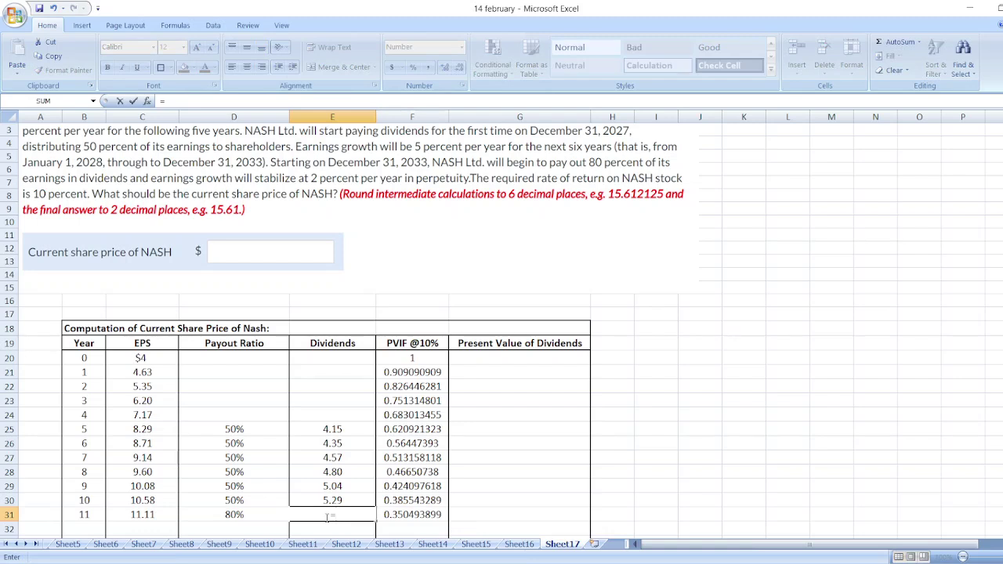
{"action": "type", "text": "("}
{"action": "left_click", "coordinate": [153, 515]}
{"action": "type", "text": "*"}
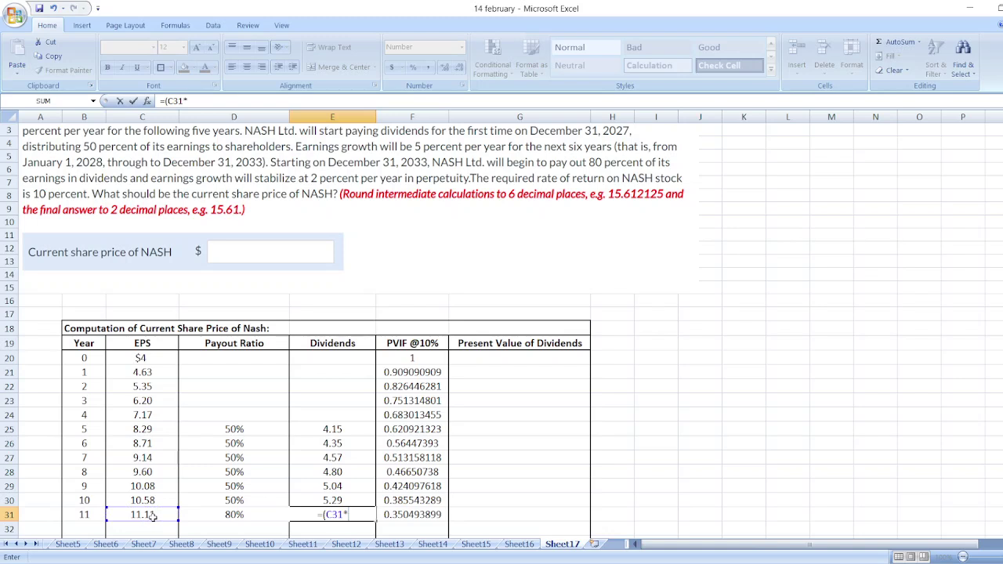
{"action": "left_click", "coordinate": [227, 514]}
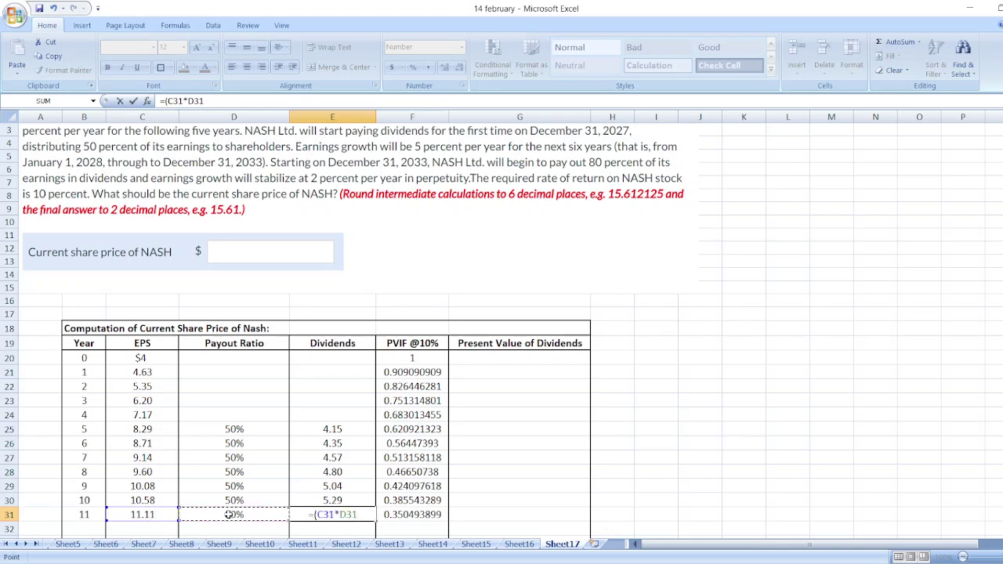
{"action": "type", "text": ")*(1+"}
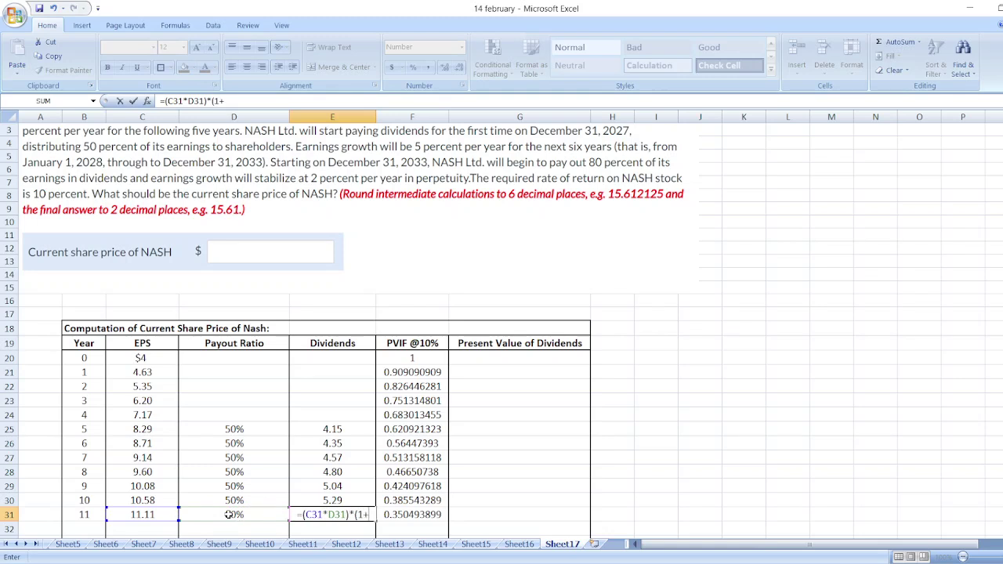
{"action": "type", "text": "2%)/("}
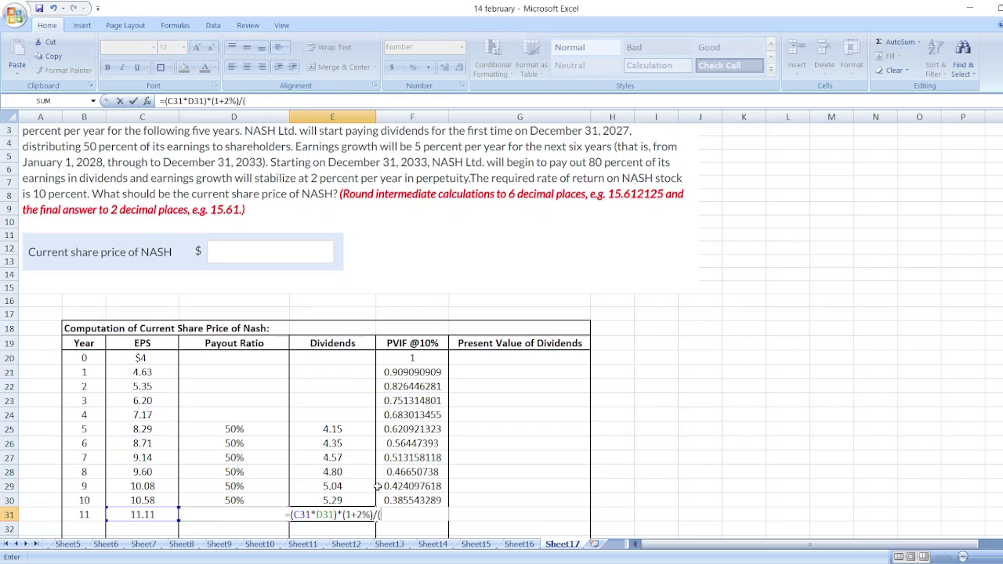
{"action": "type", "text": "10%"}
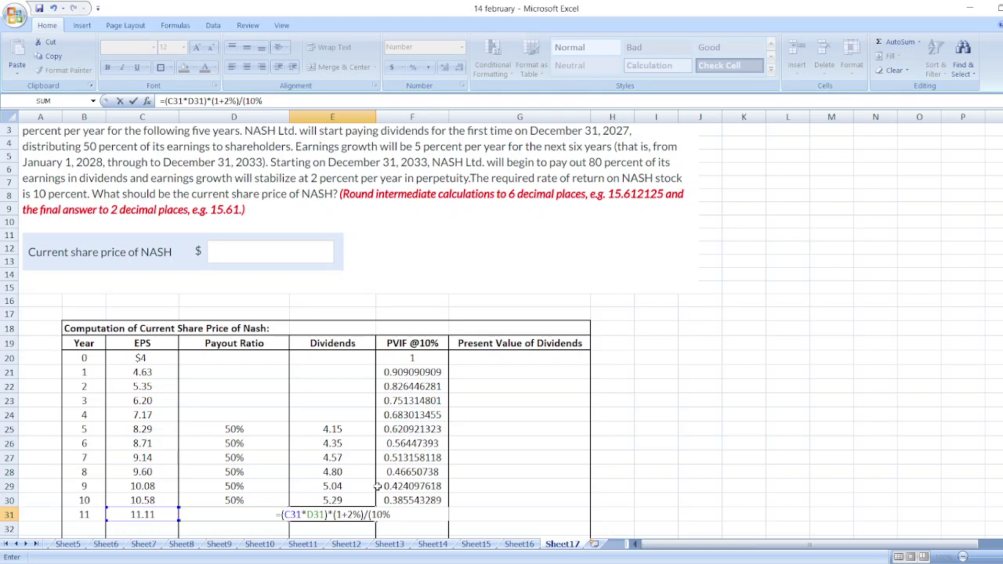
{"action": "type", "text": "-2%"}
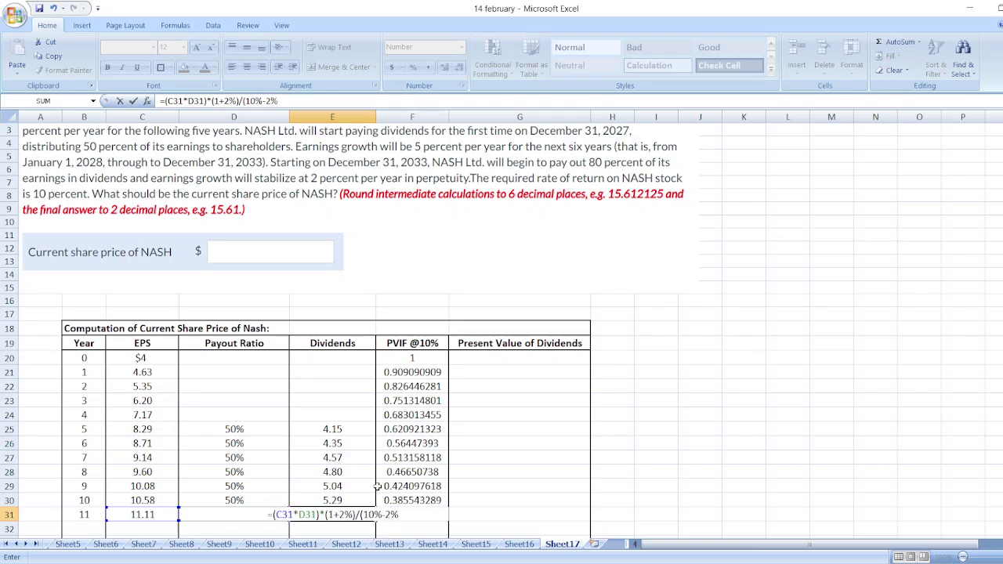
{"action": "key", "text": "Return"}
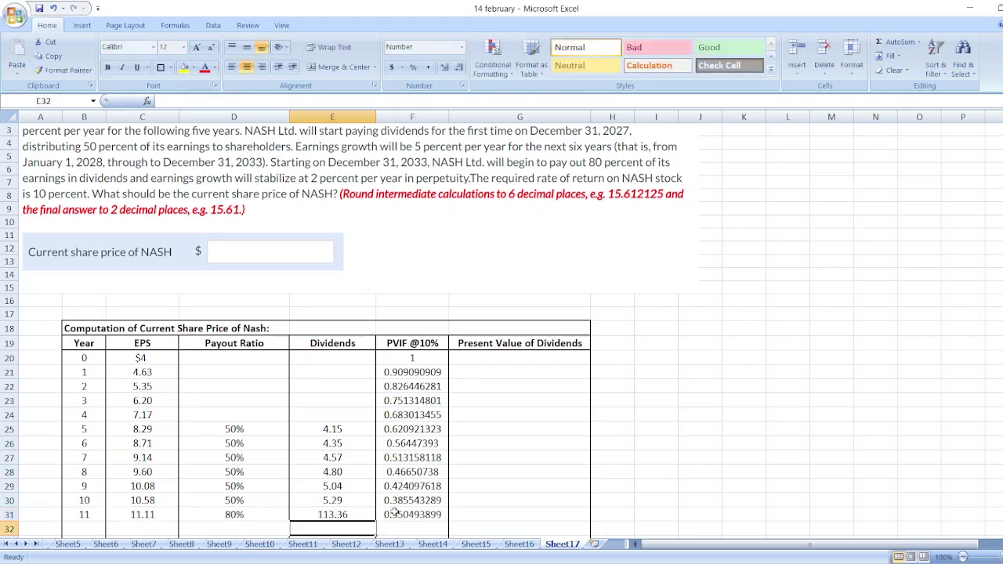
Enter =E25*F25 in G25 and copy it down to G31 for each year's present value
{"action": "left_click", "coordinate": [498, 369]}
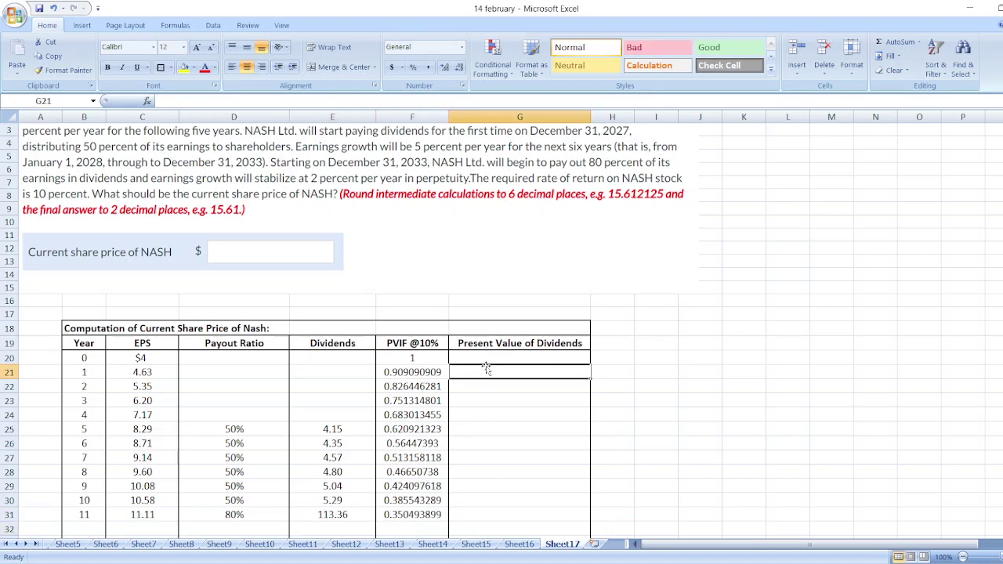
{"action": "left_click", "coordinate": [476, 413]}
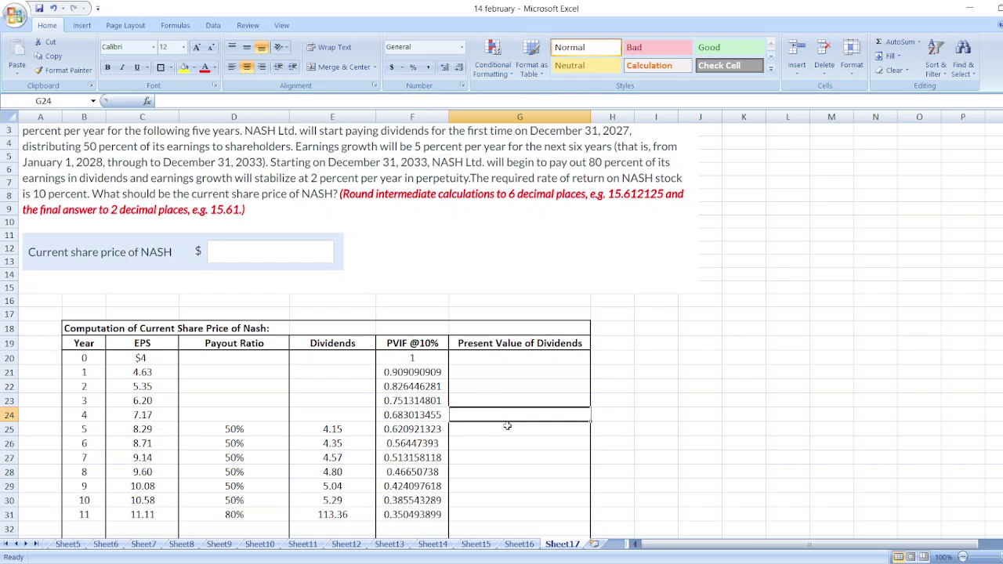
{"action": "left_click", "coordinate": [509, 427]}
{"action": "type", "text": "="}
{"action": "key", "text": "Left"}
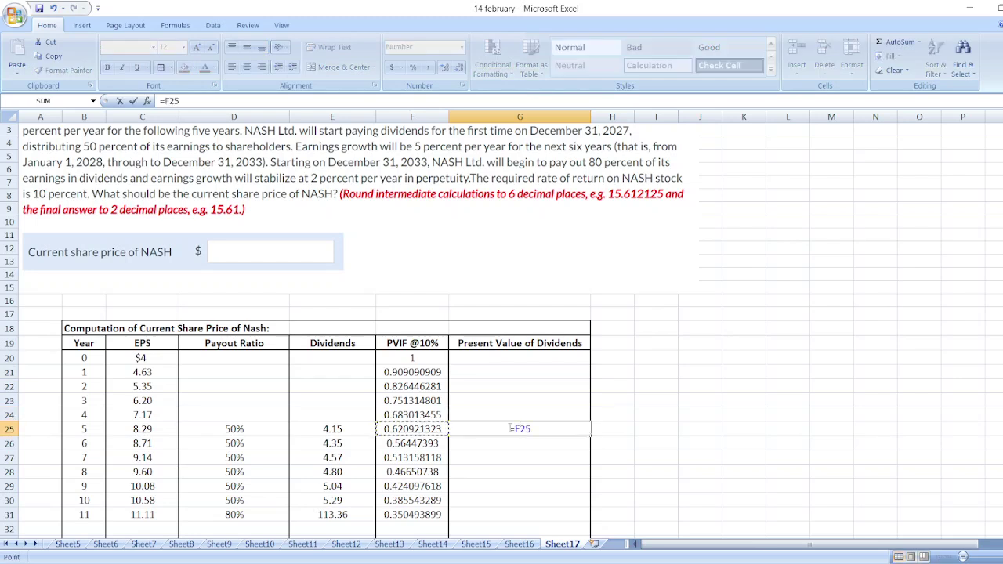
{"action": "key", "text": "Left"}
{"action": "type", "text": "*"}
{"action": "key", "text": "Left"}
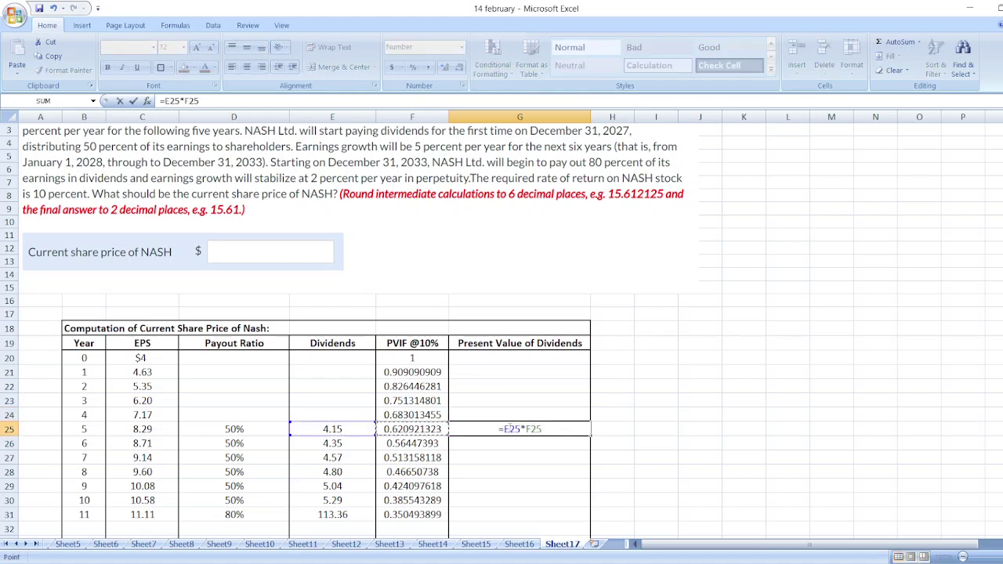
{"action": "key", "text": "ctrl+Return"}
{"action": "key", "text": "ctrl+c"}
{"action": "key", "text": "shift+Down"}
{"action": "key", "text": "shift+Down"}
{"action": "key", "text": "shift+Down"}
{"action": "key", "text": "shift+Down"}
{"action": "key", "text": "shift+Down"}
{"action": "key", "text": "shift+Down"}
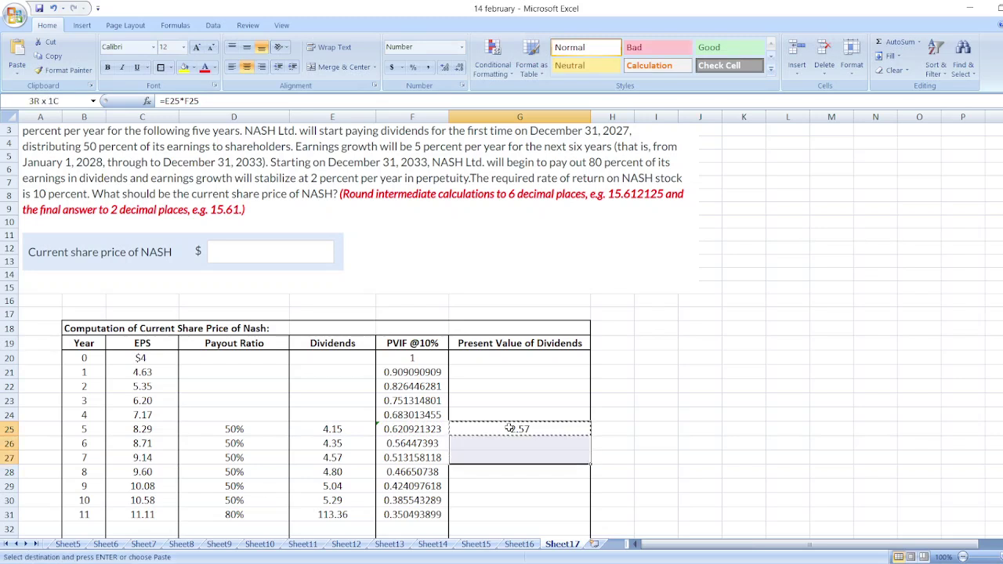
{"action": "key", "text": "ctrl+v"}
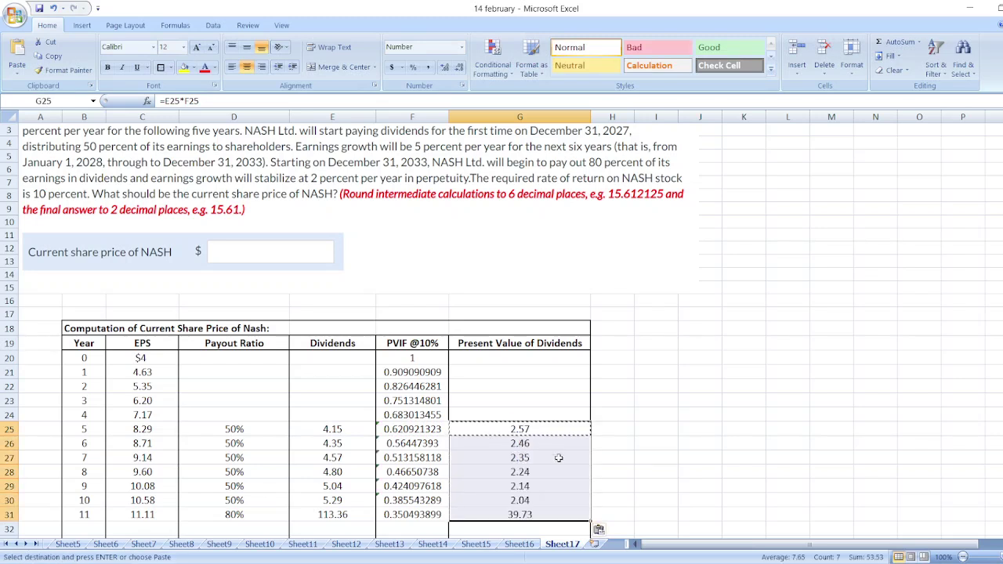
Total the present values in G32 with =SUM(G25:G31), giving 53.53
{"action": "left_click", "coordinate": [512, 527]}
{"action": "type", "text": "="}
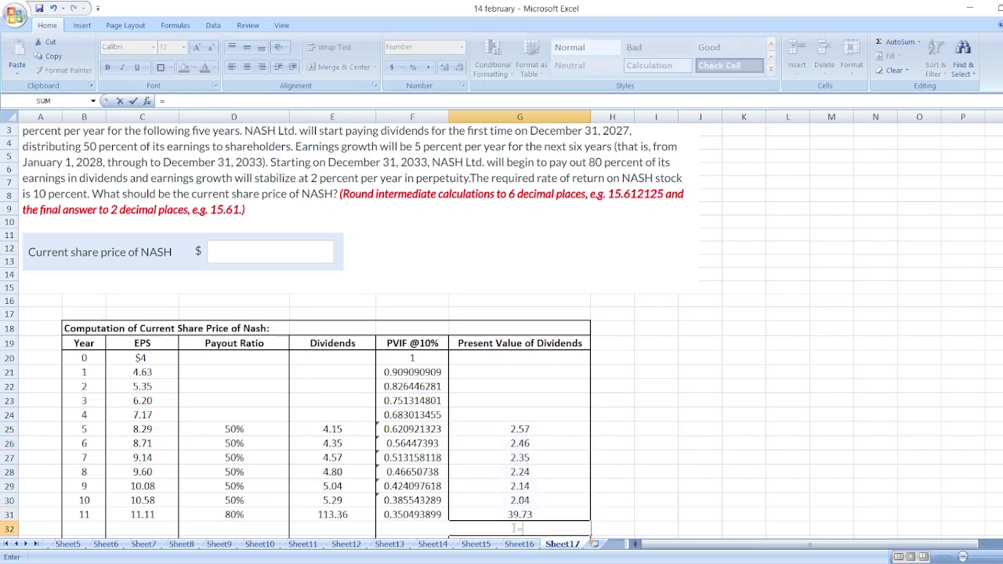
{"action": "type", "text": "sum("}
{"action": "left_click", "coordinate": [521, 430]}
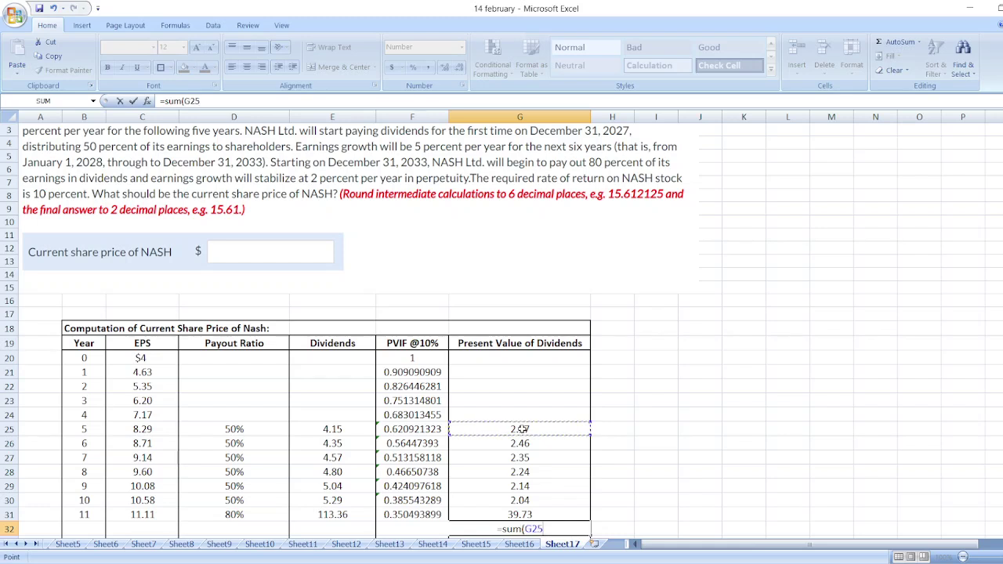
{"action": "key", "text": "shift+Down"}
{"action": "key", "text": "shift+Down"}
{"action": "key", "text": "shift+Down"}
{"action": "key", "text": "shift+Down"}
{"action": "key", "text": "shift+Down"}
{"action": "key", "text": "shift+Down"}
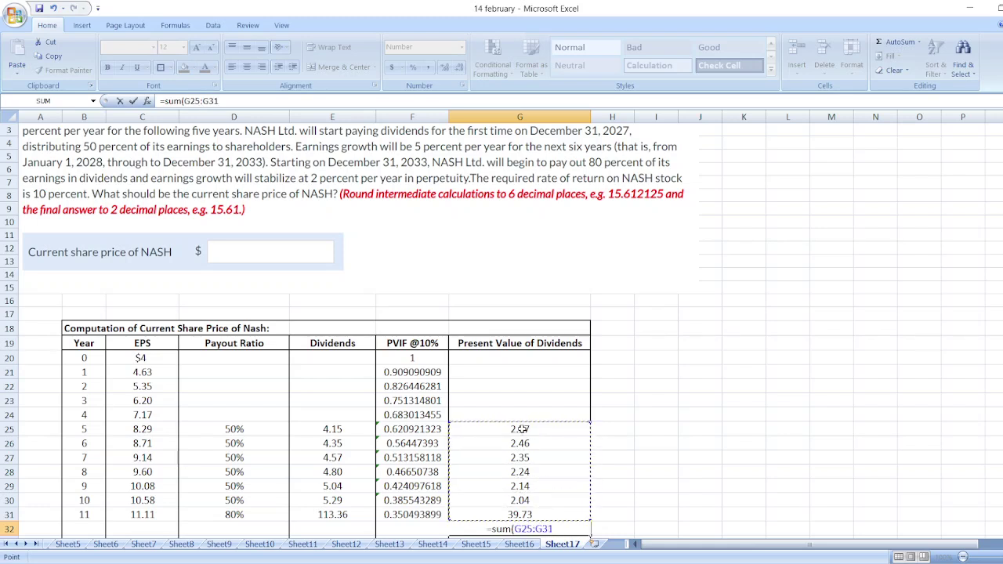
{"action": "type", "text": ")"}
{"action": "key", "text": "Return"}
{"action": "key", "text": "Up"}
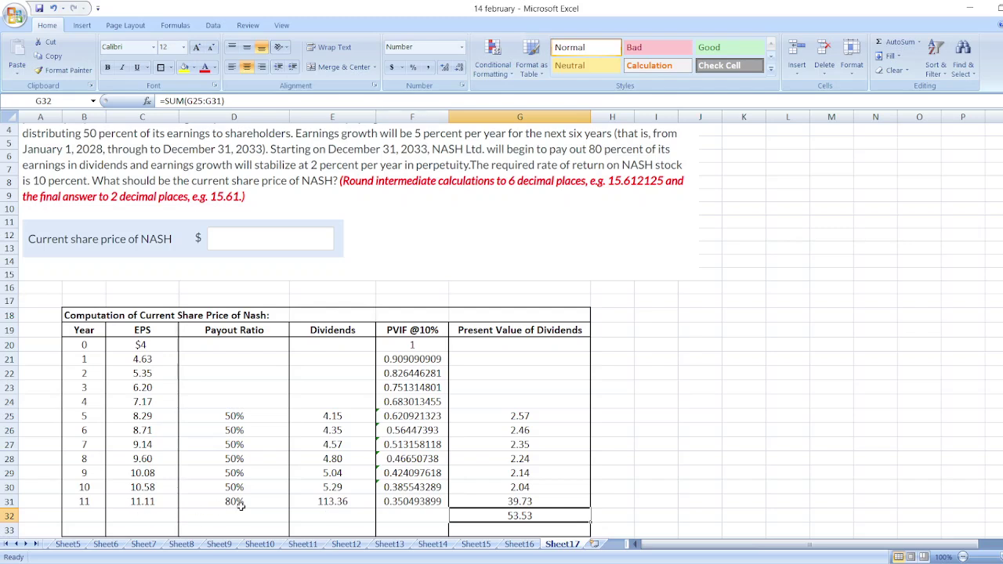
Trim the E31 formula to =C31*D31 so year 11's dividend is 8.89
{"action": "left_click", "coordinate": [336, 500]}
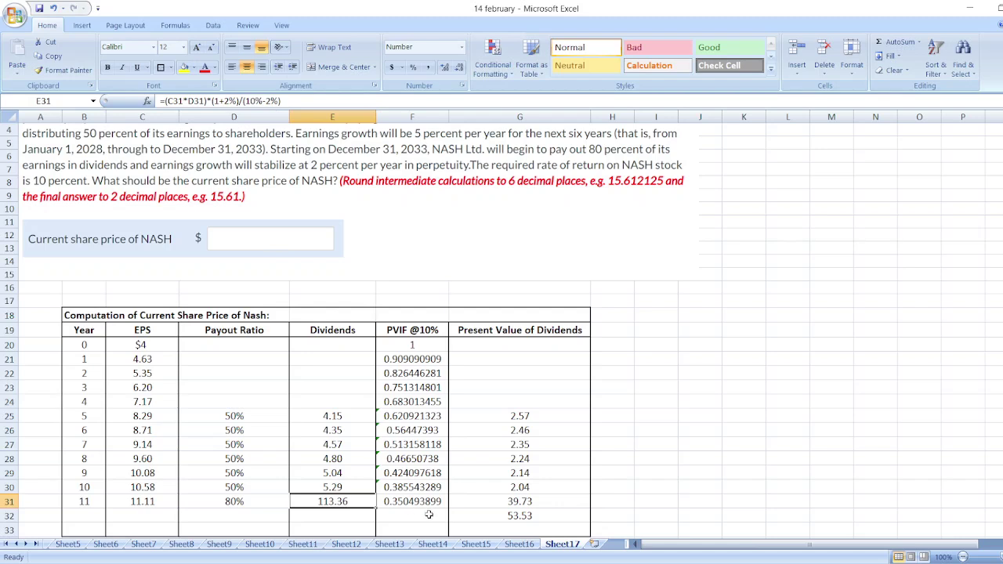
{"action": "double_click", "coordinate": [501, 519]}
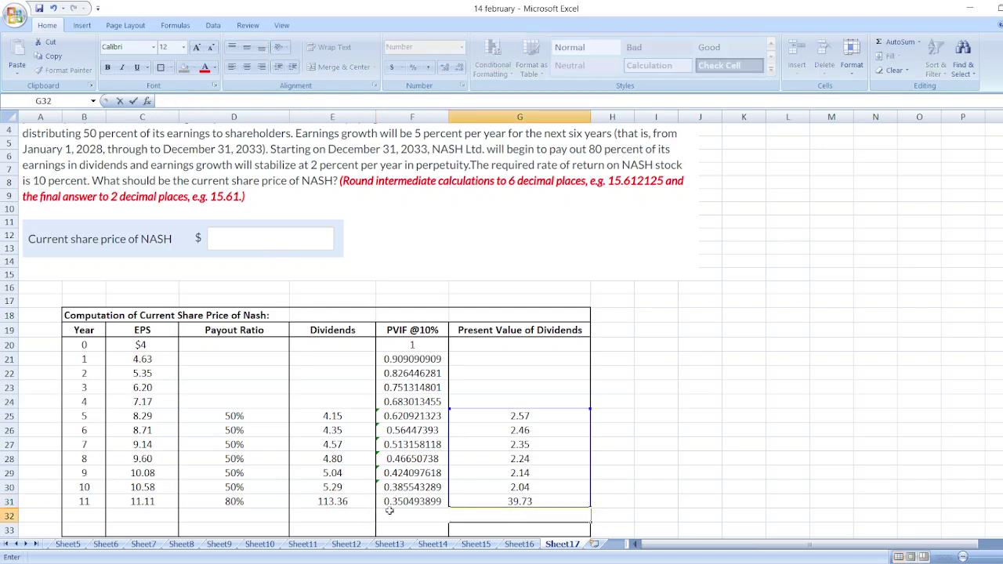
{"action": "left_click", "coordinate": [349, 506]}
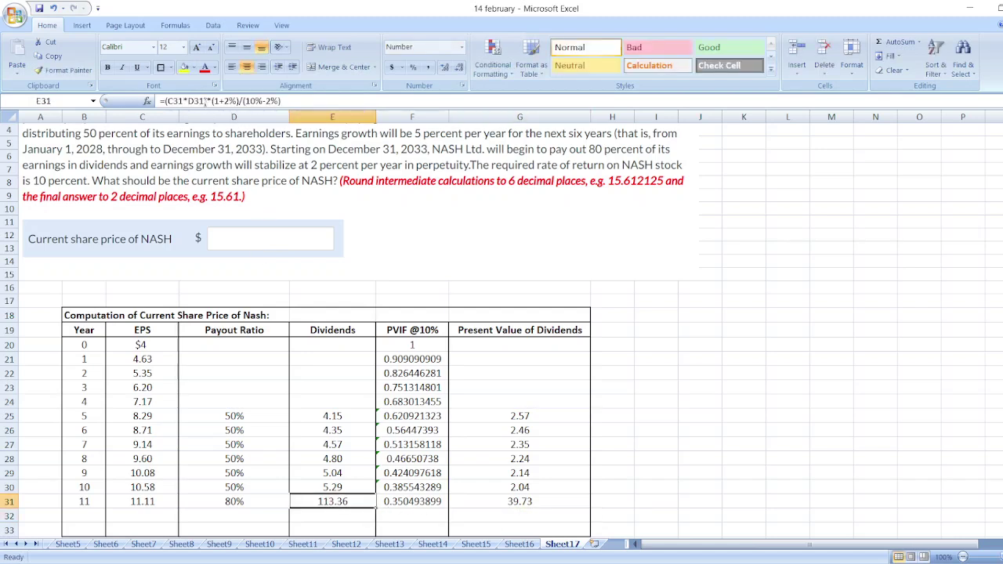
{"action": "left_click", "coordinate": [205, 102]}
{"action": "key", "text": "shift+End"}
{"action": "key", "text": "Delete"}
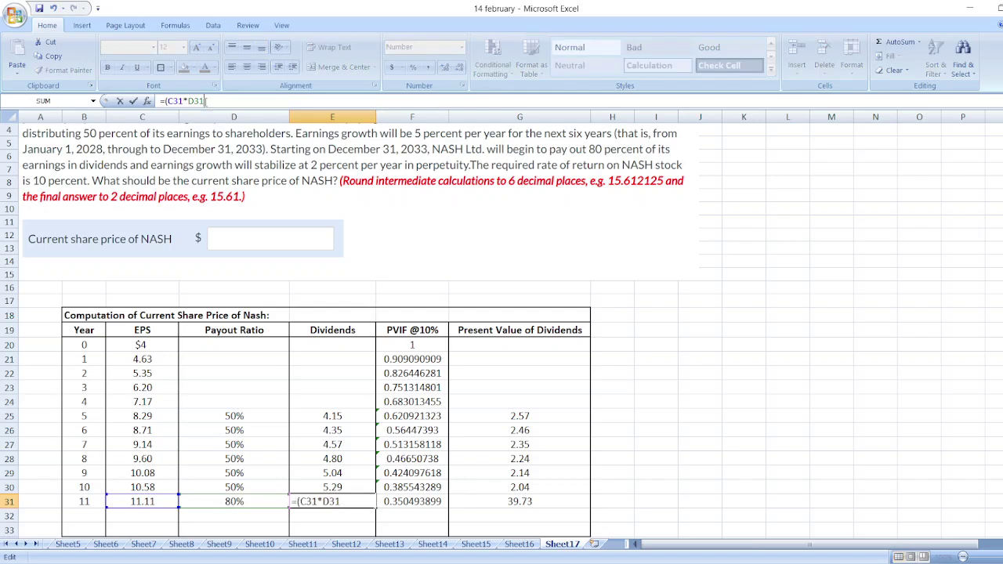
{"action": "key", "text": "Return"}
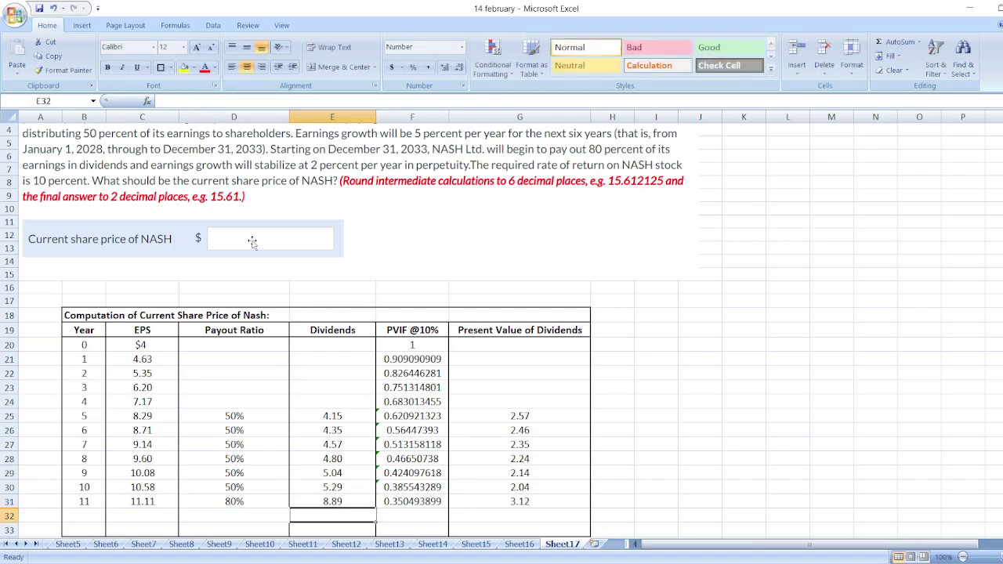
Add year 11 in B32 with terminal value =E31*(1+2%)/(10%-2%) = 113.36 in E32
{"action": "left_click", "coordinate": [86, 515]}
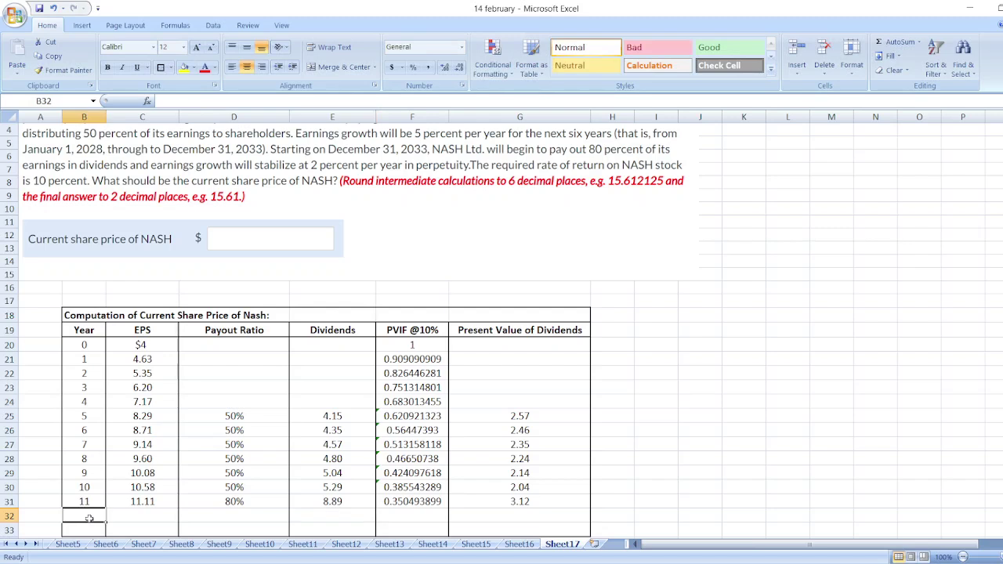
{"action": "type", "text": "11"}
{"action": "key", "text": "Tab"}
{"action": "key", "text": "Tab"}
{"action": "key", "text": "Tab"}
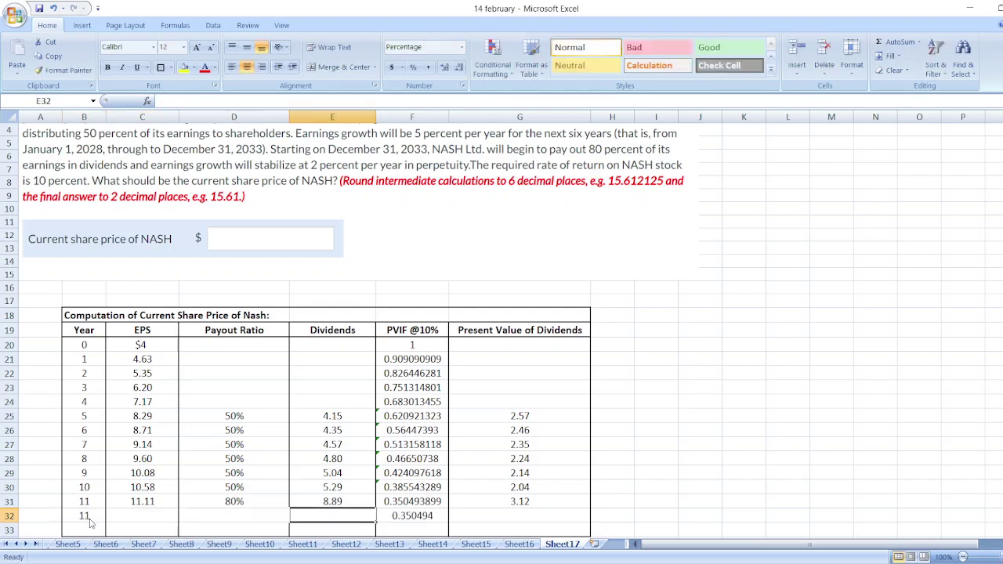
{"action": "type", "text": "="}
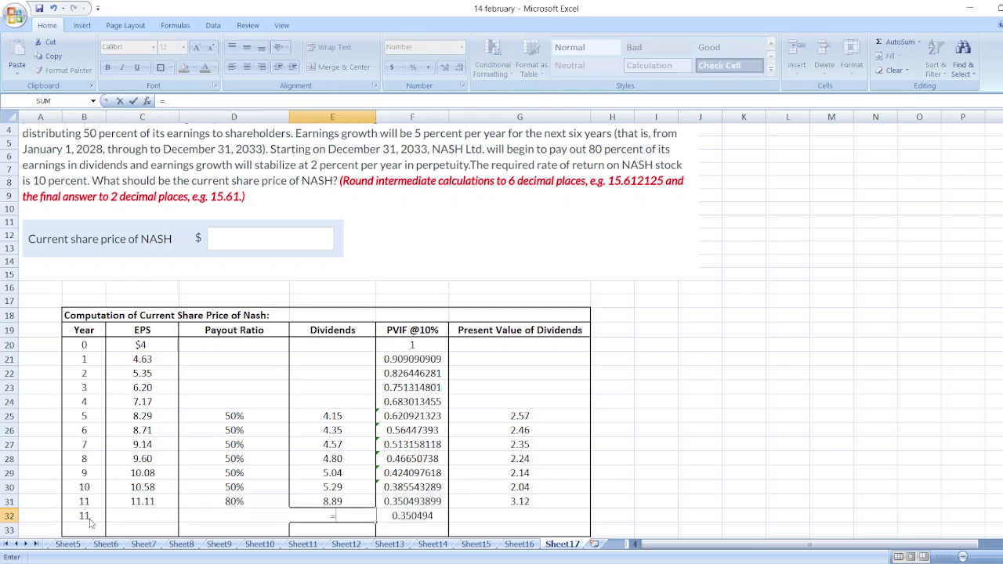
{"action": "key", "text": "Up"}
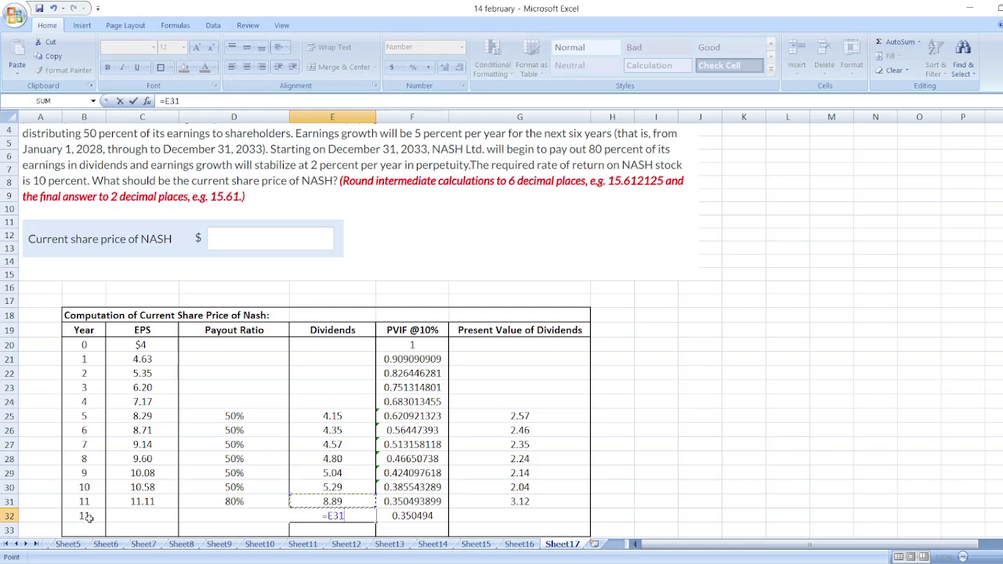
{"action": "type", "text": "*("}
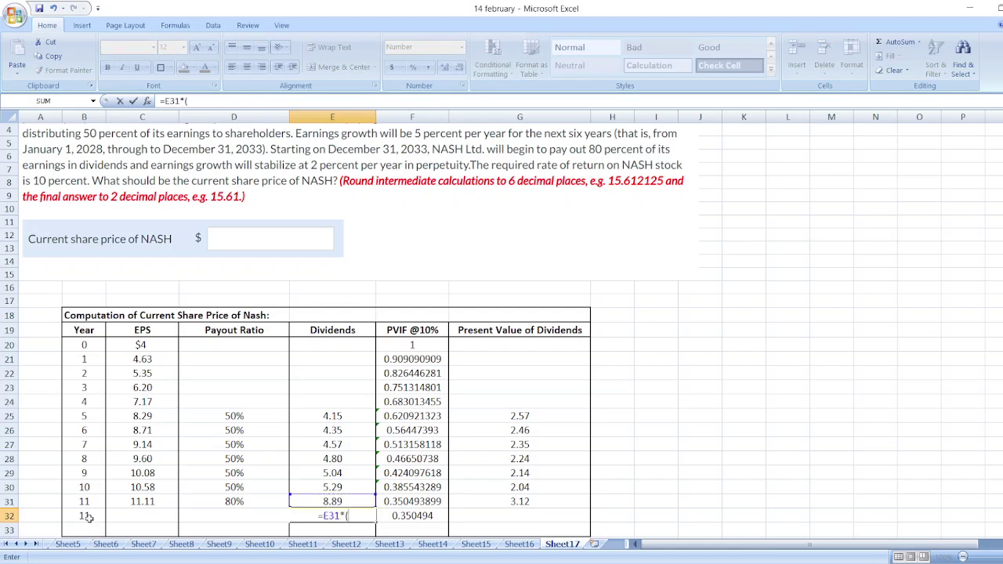
{"action": "type", "text": "1+2%)/("}
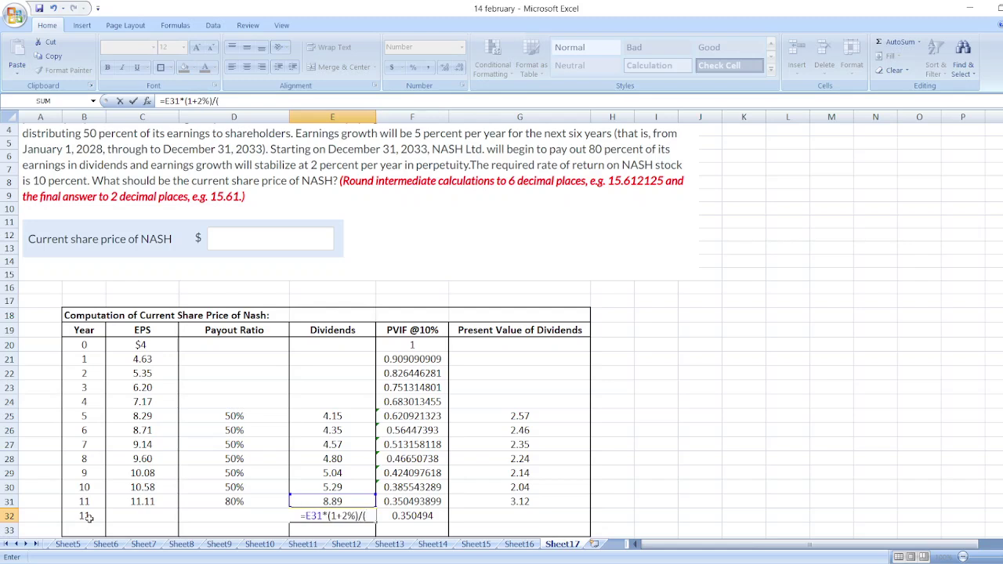
{"action": "type", "text": "10%"}
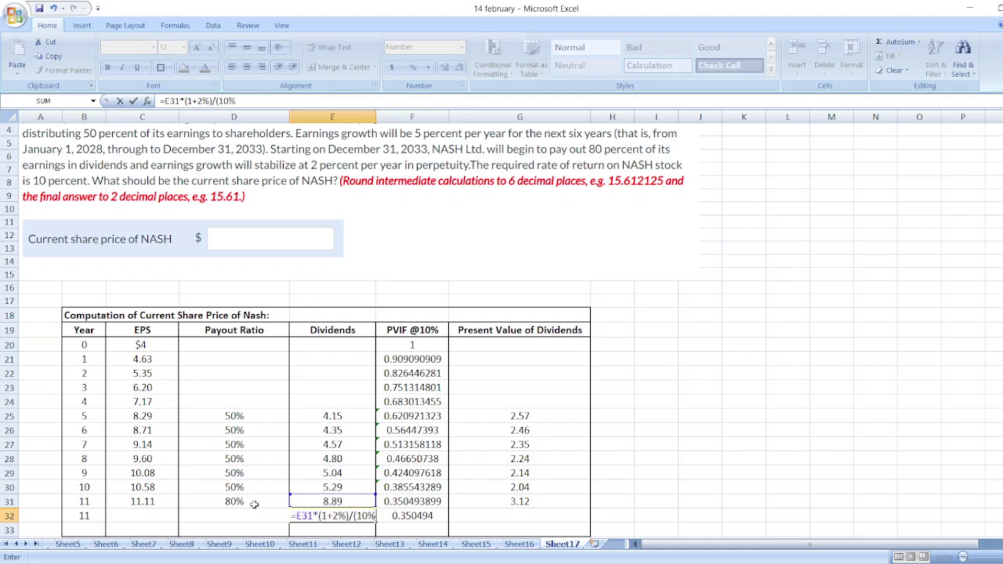
{"action": "type", "text": "-2"}
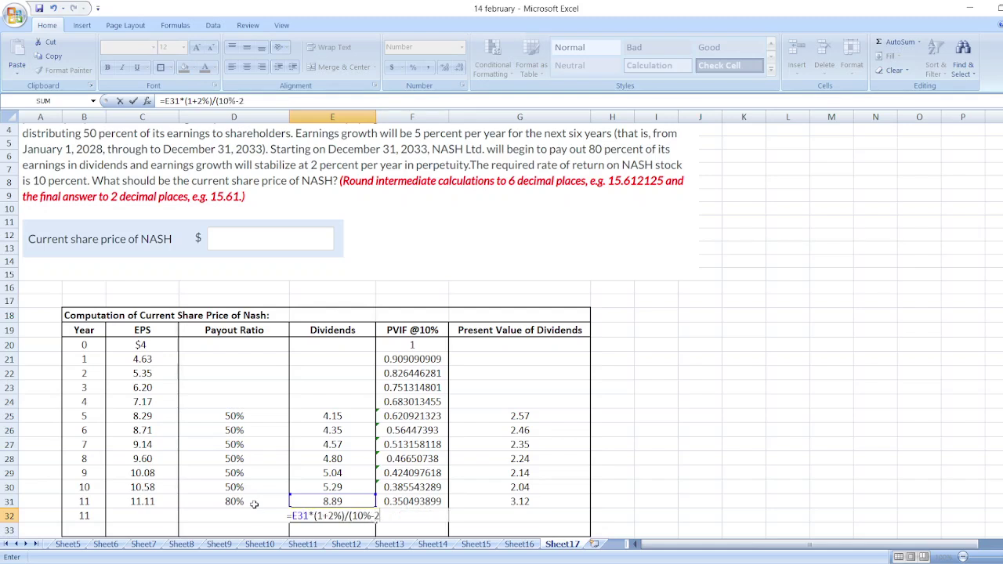
{"action": "type", "text": "%"}
{"action": "key", "text": "Return"}
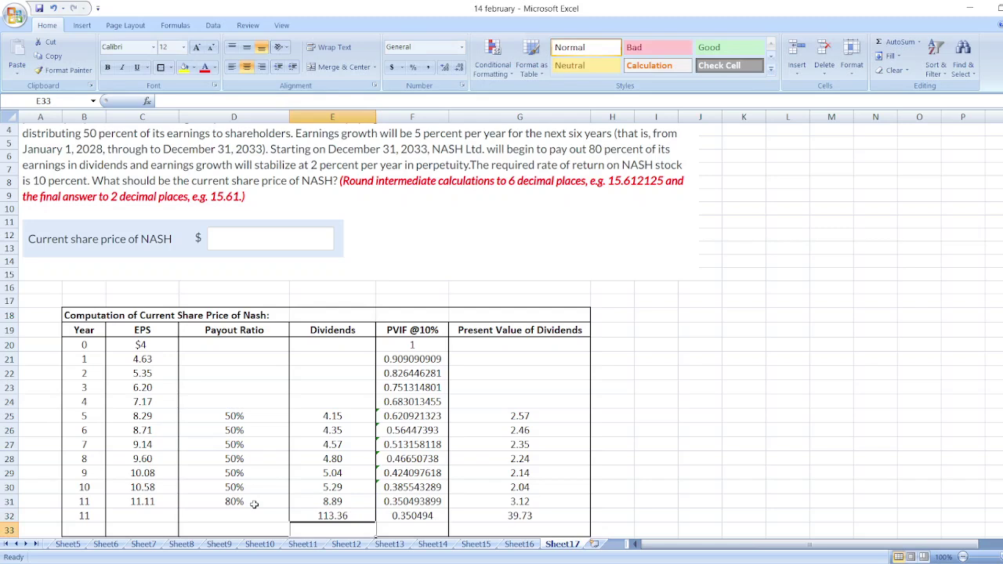
{"action": "left_click", "coordinate": [518, 530]}
Enter =SUM(G25:G32) in G33 to total the present values and terminal value as 56.64
{"action": "type", "text": "=su"}
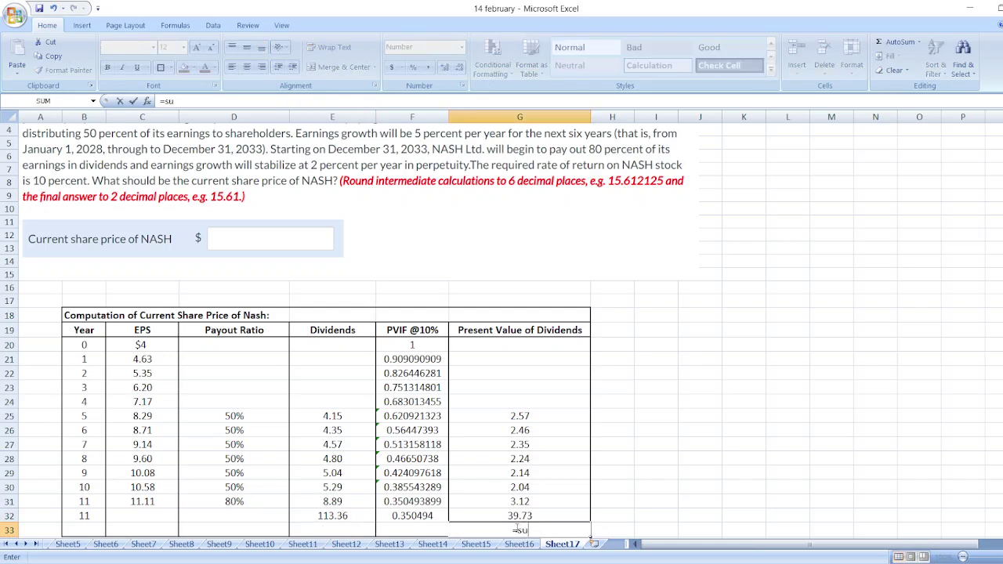
{"action": "type", "text": "m("}
{"action": "left_click", "coordinate": [537, 413]}
{"action": "key", "text": "shift+Down"}
{"action": "key", "text": "shift+Down"}
{"action": "key", "text": "shift+Down"}
{"action": "key", "text": "shift+Down"}
{"action": "key", "text": "shift+Down"}
{"action": "key", "text": "shift+Down"}
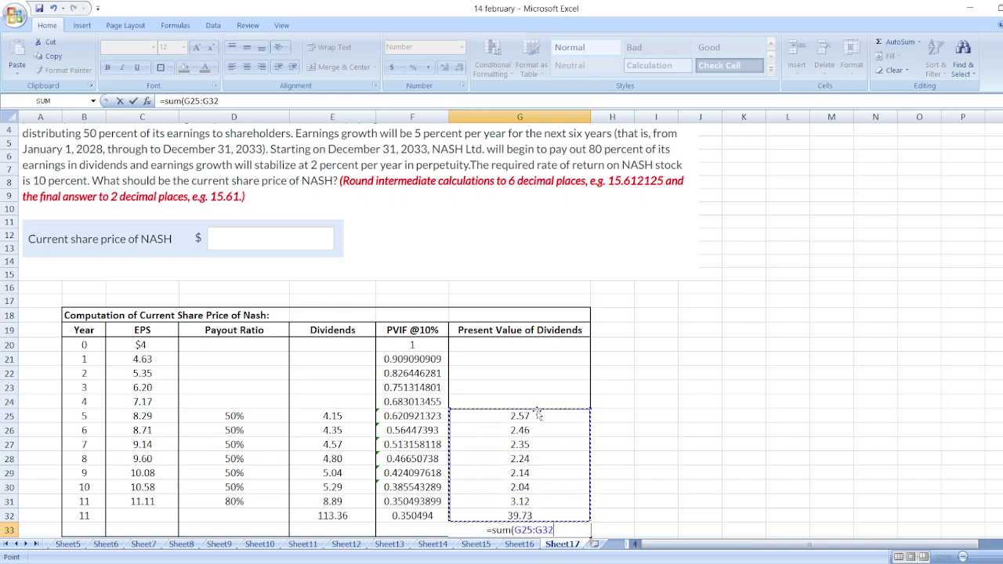
{"action": "key", "text": "shift+Down"}
{"action": "key", "text": "Return"}
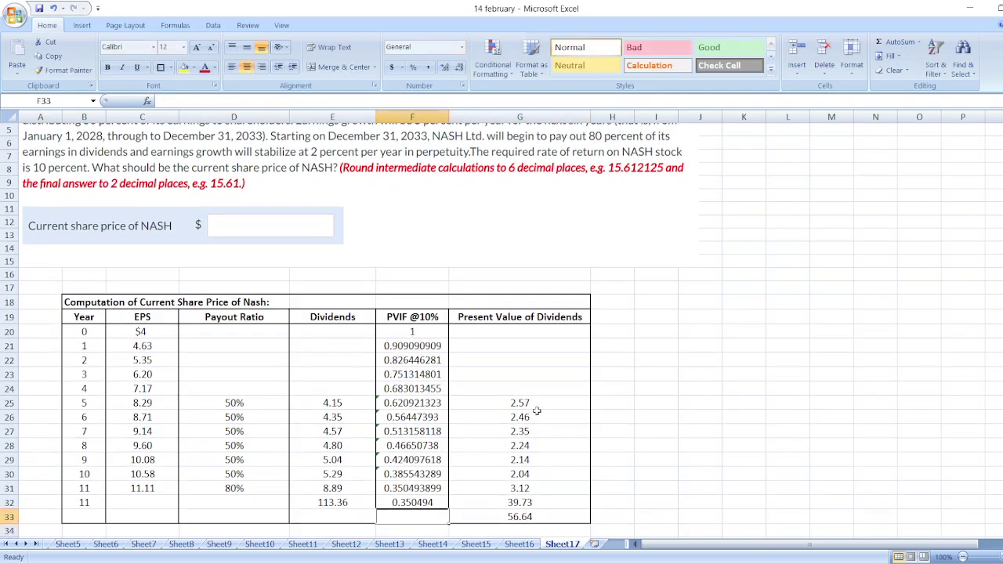
Label F33 'Current Share Price' and widen column F to fit it
{"action": "left_click", "coordinate": [447, 520]}
{"action": "type", "text": "Curr"}
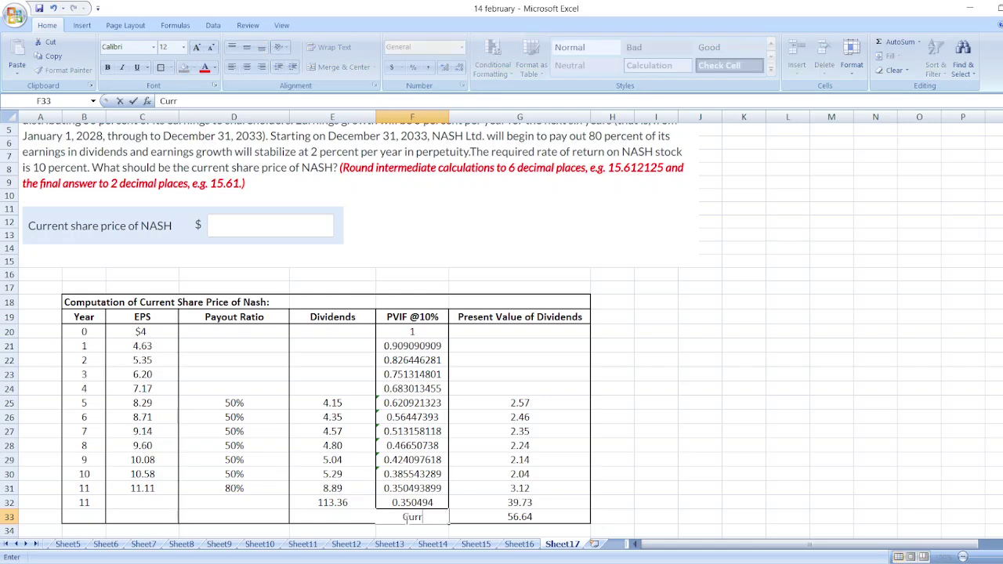
{"action": "type", "text": "ent Share Price ="}
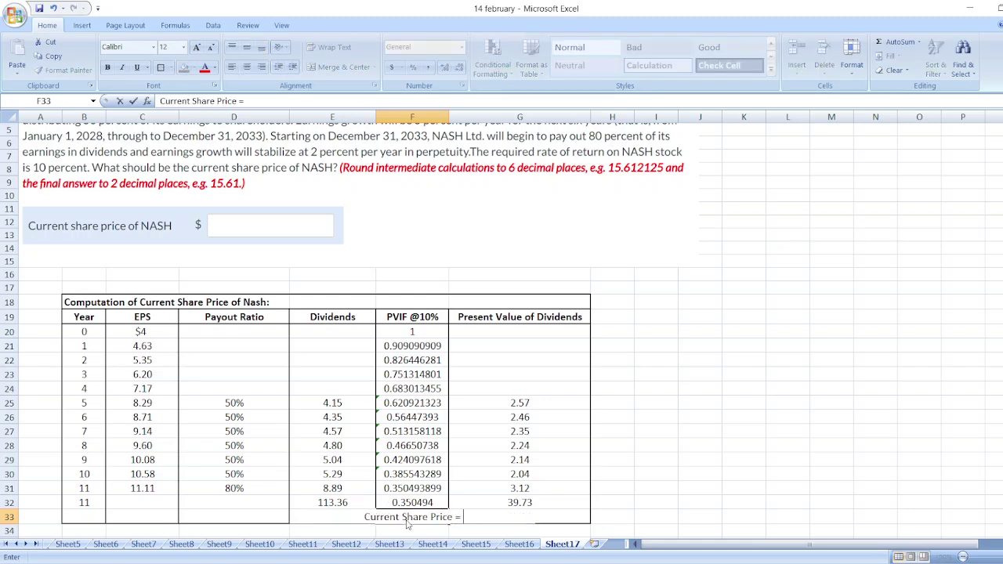
{"action": "key", "text": "Return"}
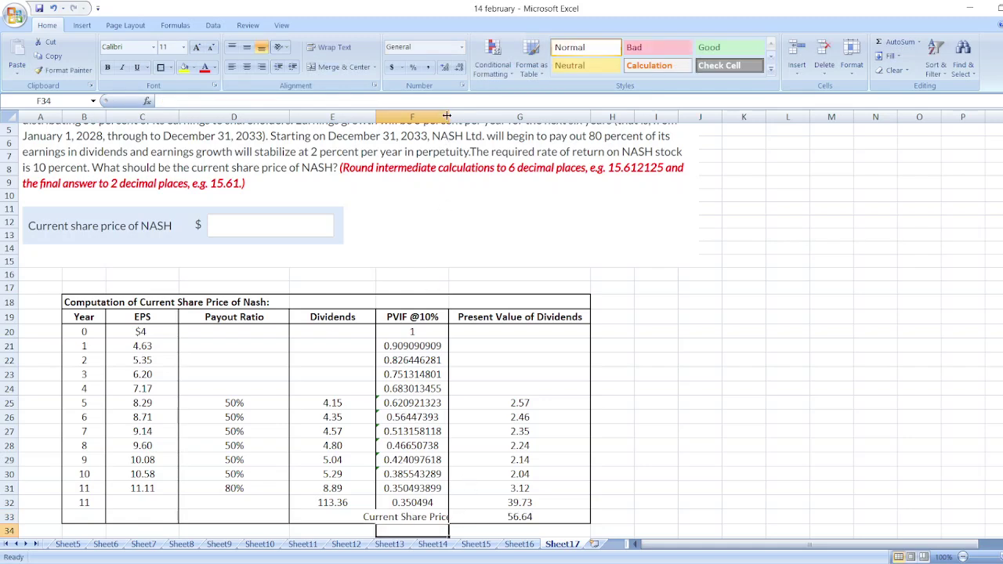
{"action": "left_click_drag", "start_coordinate": [449, 117], "coordinate": [510, 117]}
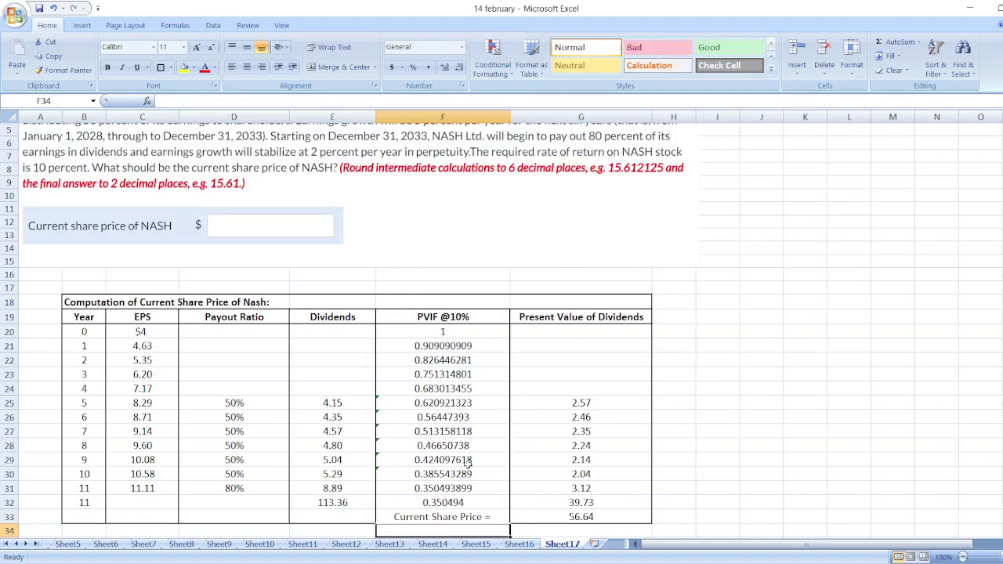
Make the label and the 56.64 total in F33:G33 bold
{"action": "left_click", "coordinate": [431, 522]}
{"action": "key", "text": "shift+Right"}
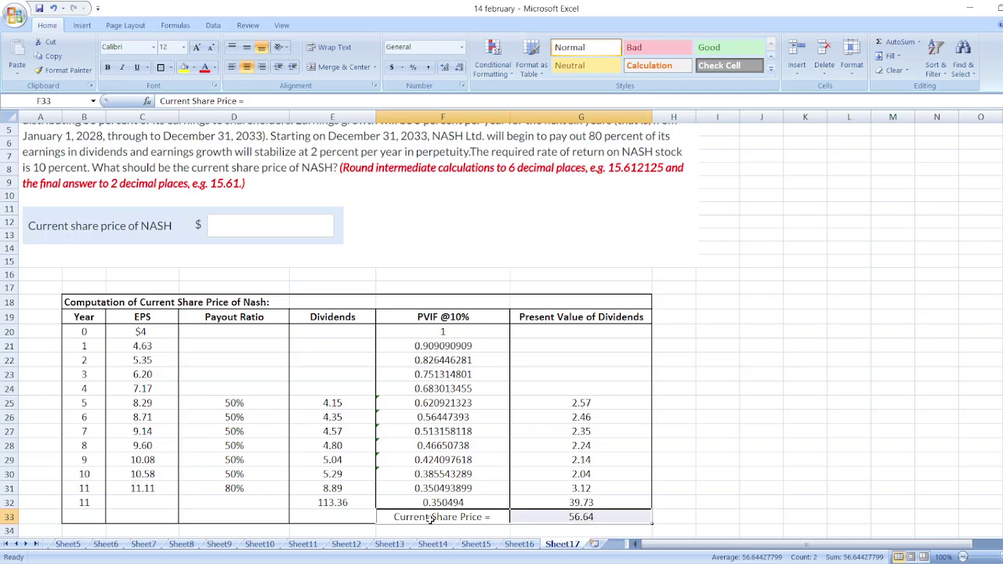
{"action": "key", "text": "ctrl+b"}
{"action": "left_click", "coordinate": [813, 347]}
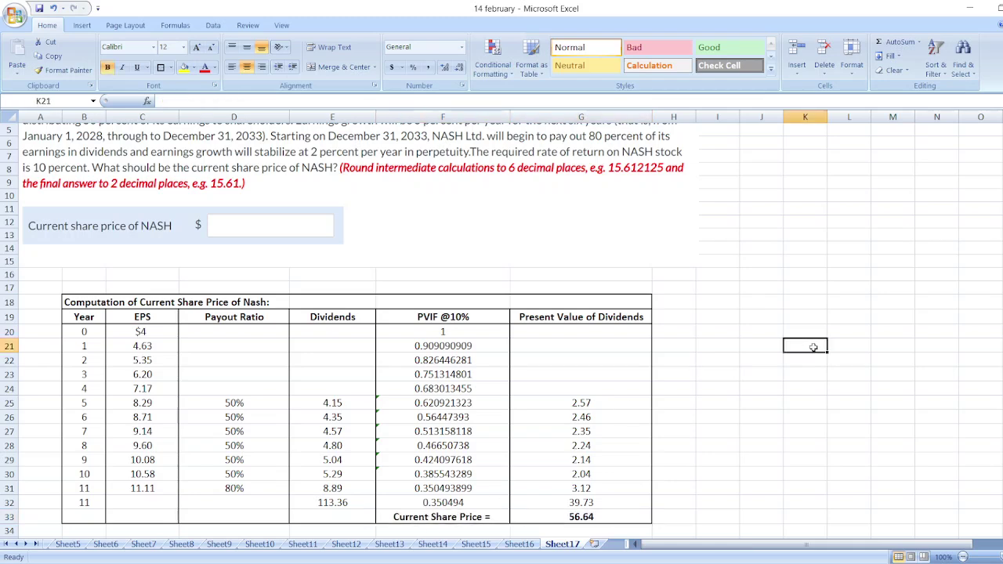